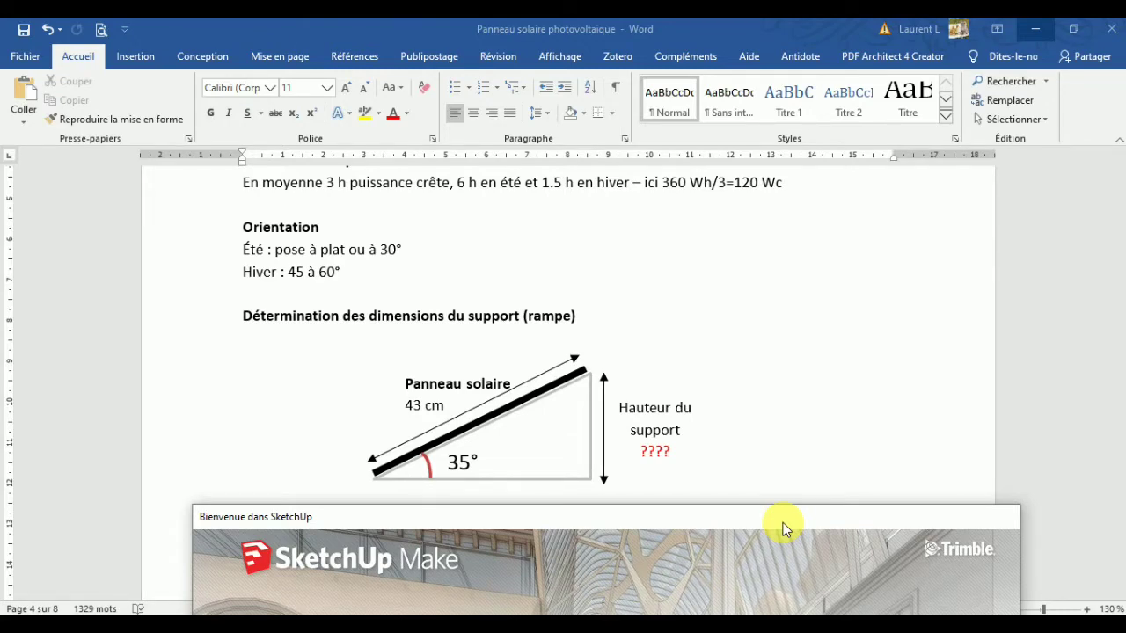
- Move the welcome window up and start a new empty model from it
{"action": "left_click_drag", "start_coordinate": [785, 529], "coordinate": [739, 83]}
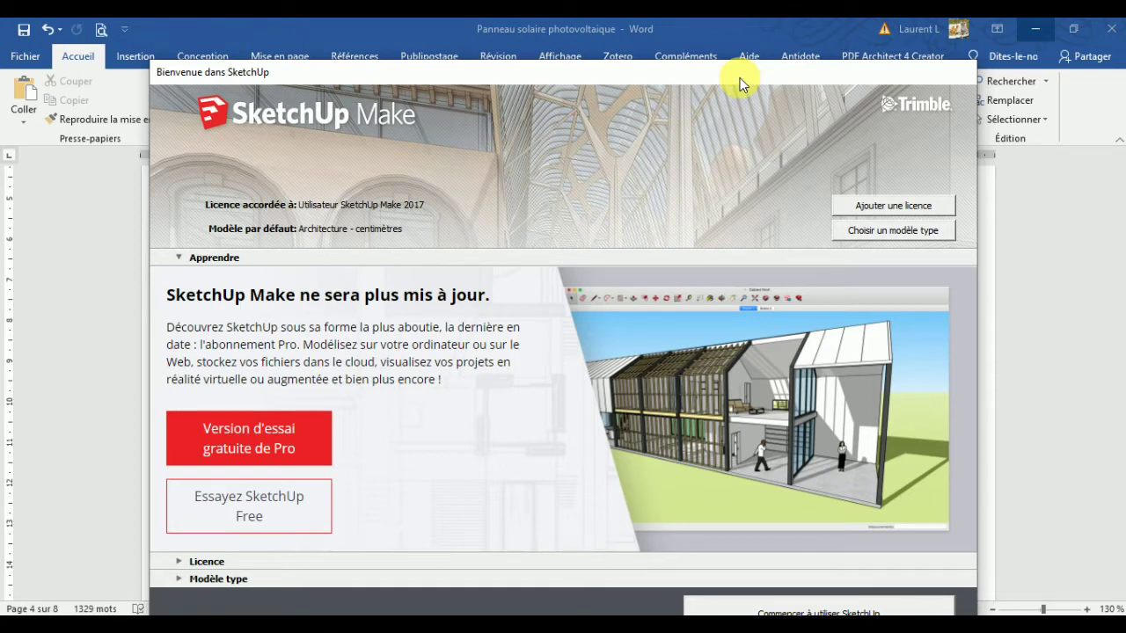
{"action": "left_click_drag", "start_coordinate": [739, 83], "coordinate": [741, 59]}
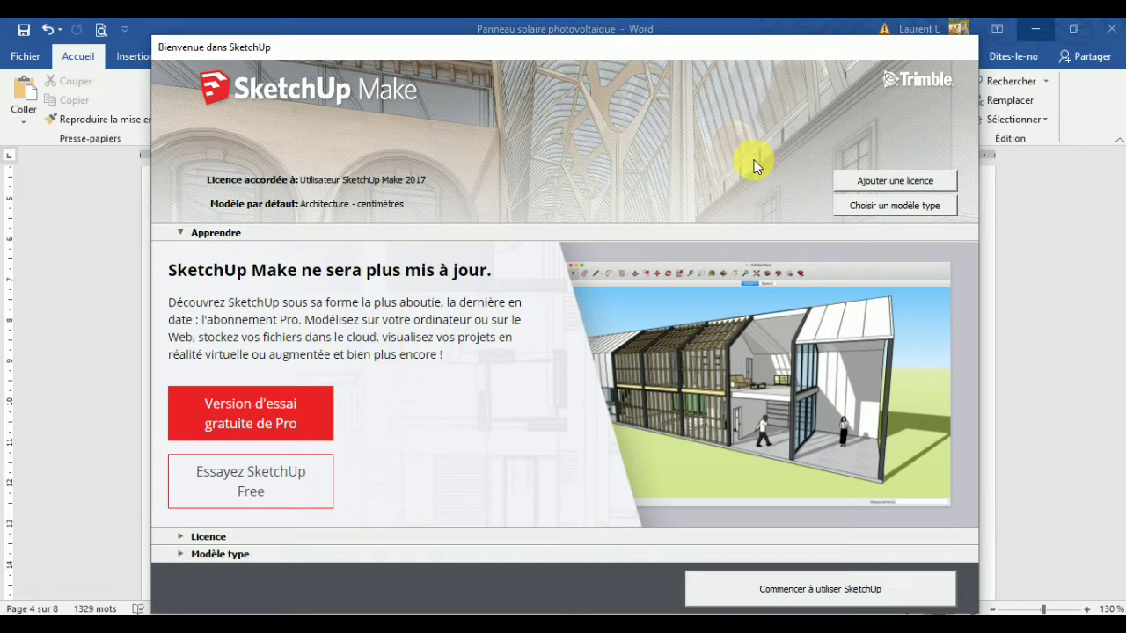
{"action": "left_click", "coordinate": [828, 595]}
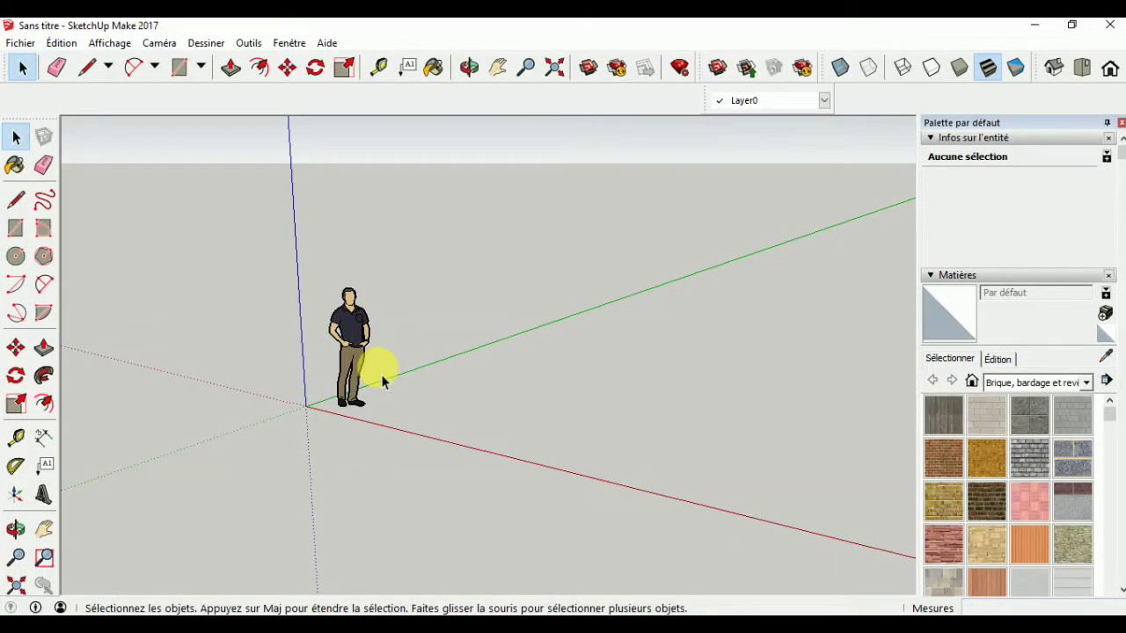
- Draw a base edge about 502.9 cm long along the red axis
{"action": "mouse_move", "coordinate": [473, 422]}
{"action": "middle_mouse_down"}
{"action": "mouse_move", "coordinate": [545, 403]}
{"action": "mouse_move", "coordinate": [520, 395]}
{"action": "middle_mouse_up"}
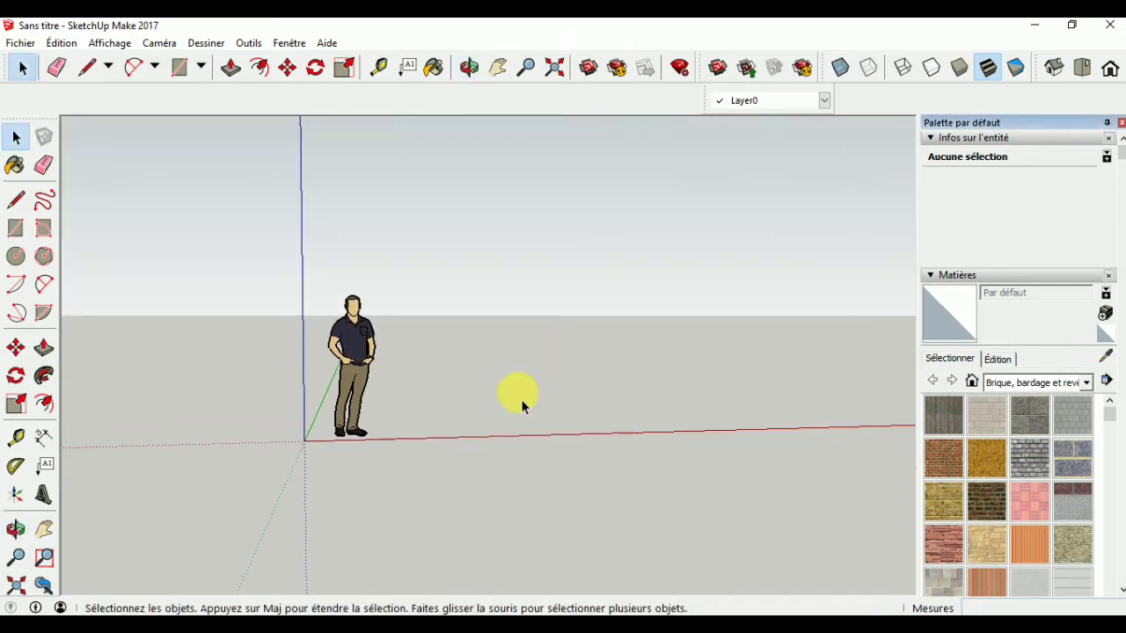
{"action": "scroll", "coordinate": [422, 466], "scroll_direction": "up", "scroll_amount": 1}
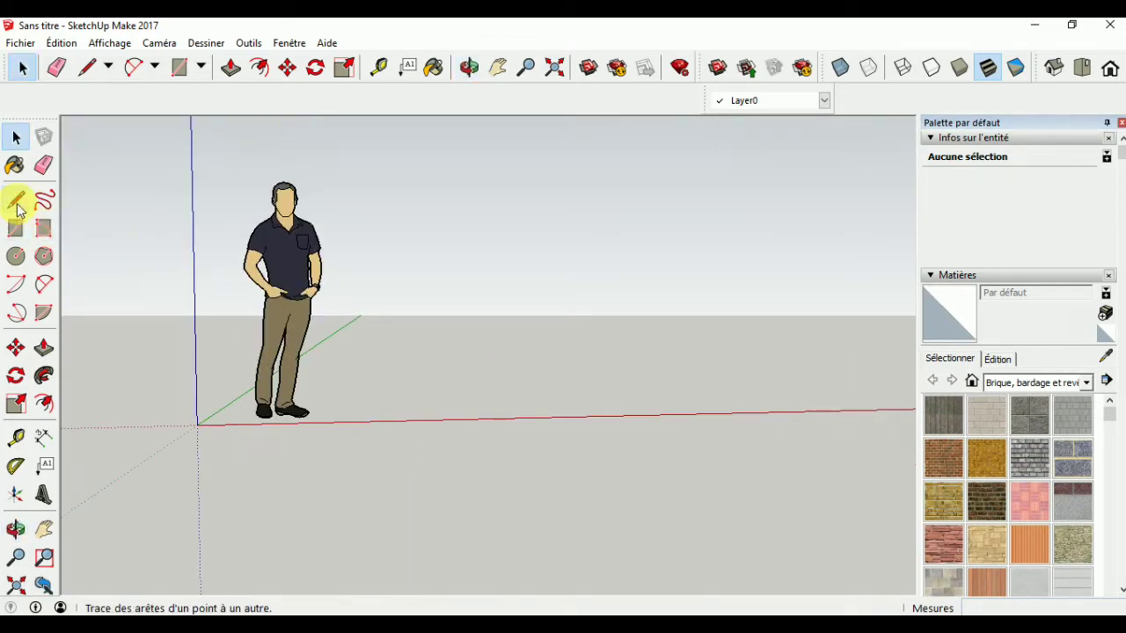
{"action": "left_click", "coordinate": [16, 200]}
{"action": "left_click", "coordinate": [378, 426]}
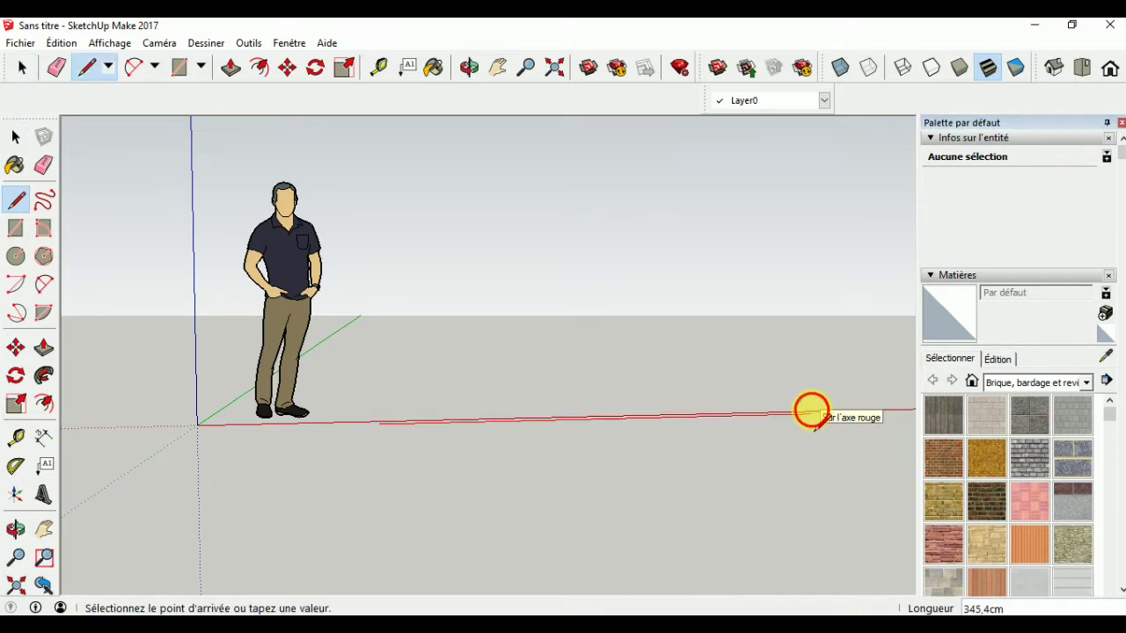
{"action": "left_click", "coordinate": [810, 414]}
{"action": "scroll", "coordinate": [289, 490], "scroll_direction": "up", "scroll_amount": 2}
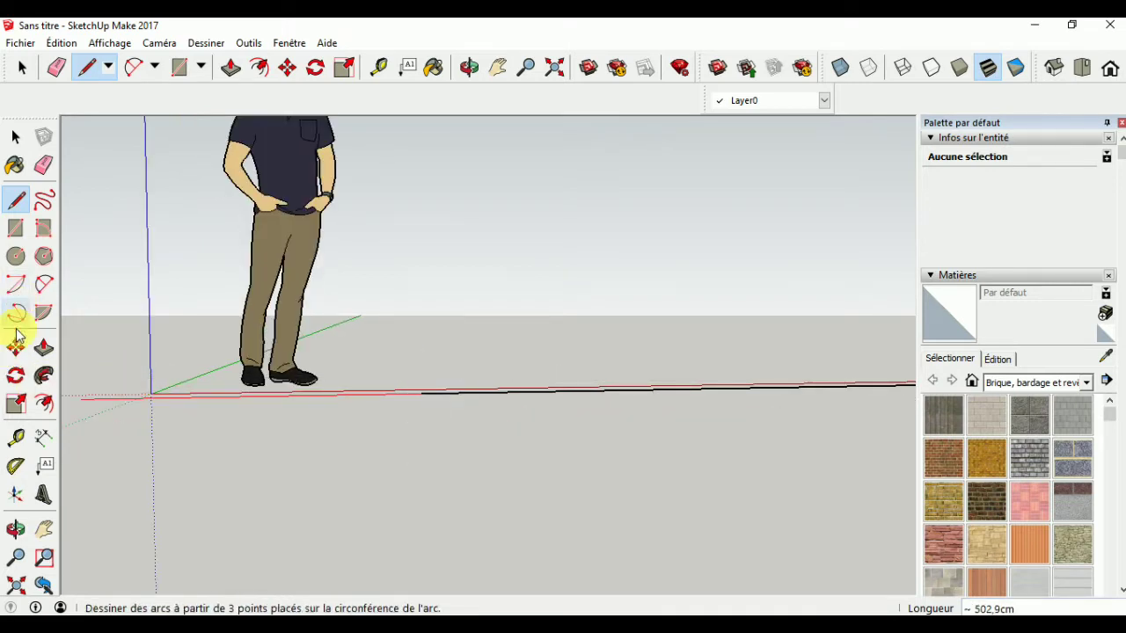
- Place a 30° guide line from a point on the base edge
{"action": "left_click", "coordinate": [19, 467]}
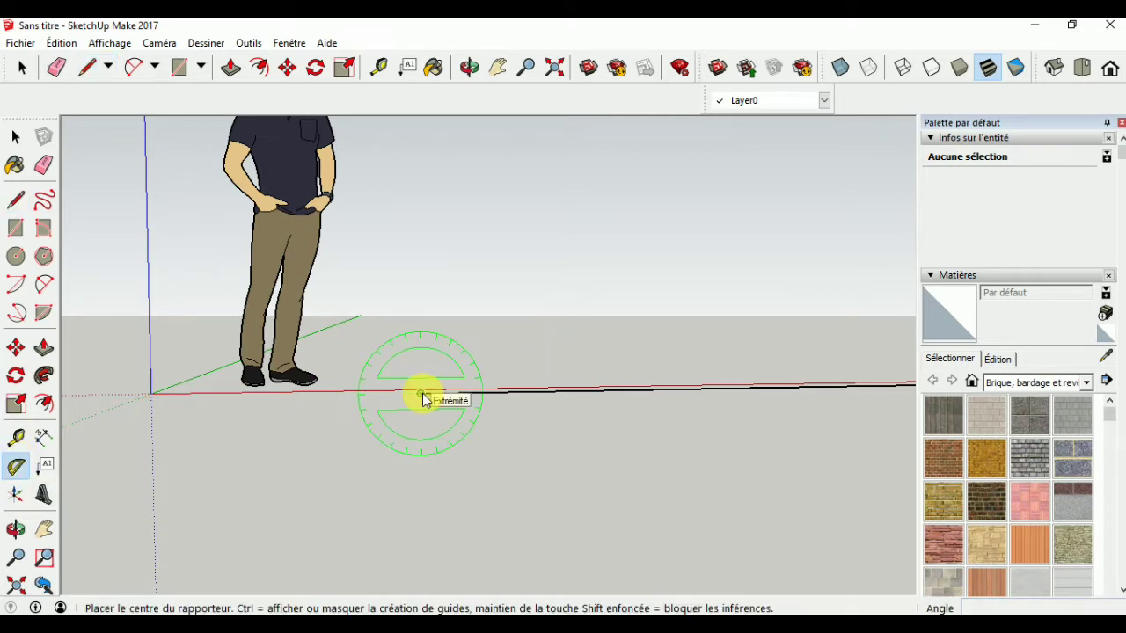
{"action": "left_click", "coordinate": [451, 392]}
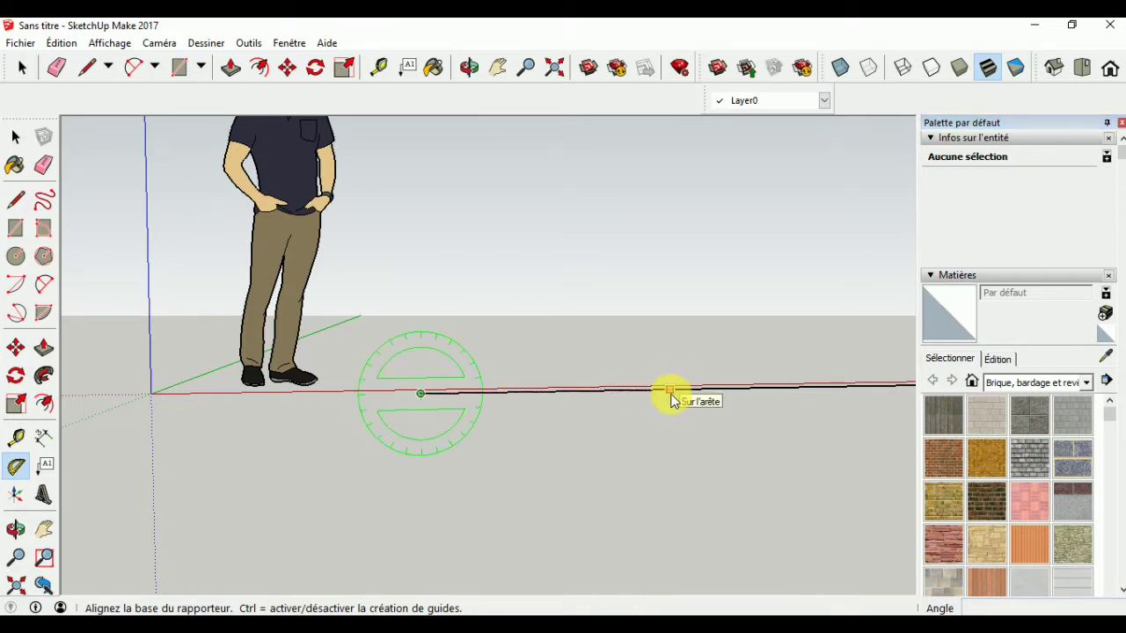
{"action": "left_click", "coordinate": [670, 392]}
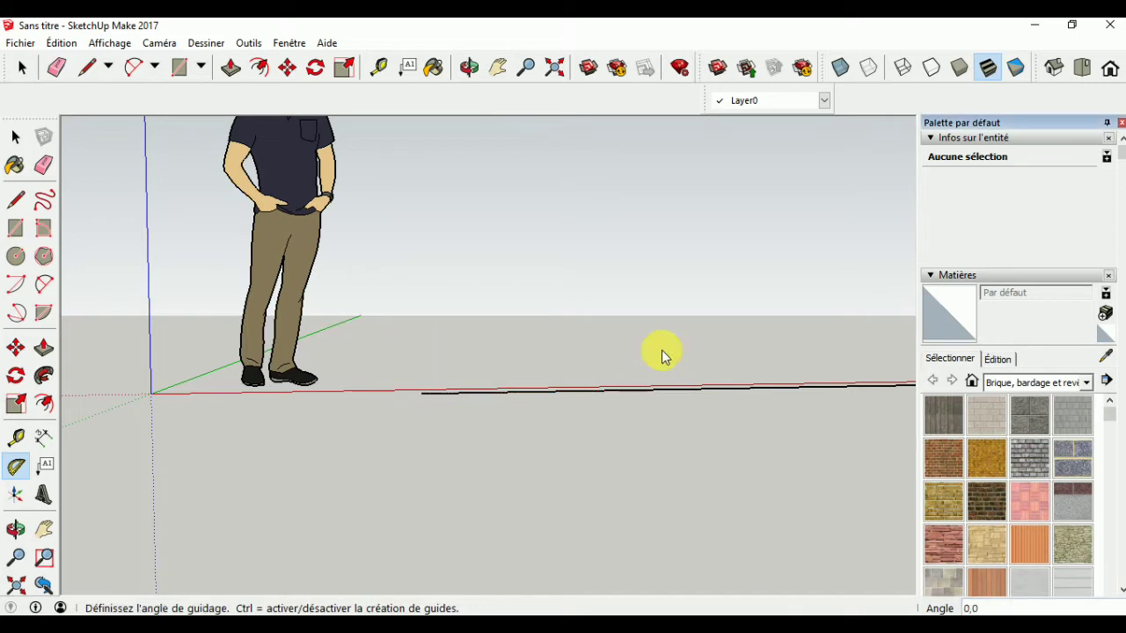
{"action": "left_click", "coordinate": [629, 278]}
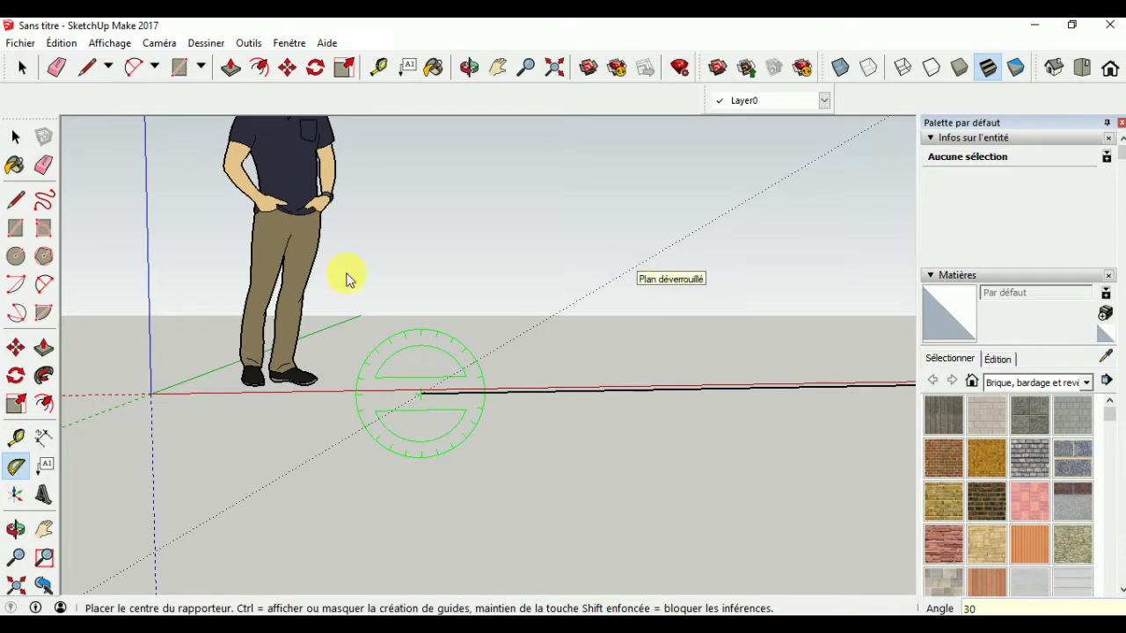
{"action": "left_click", "coordinate": [15, 199]}
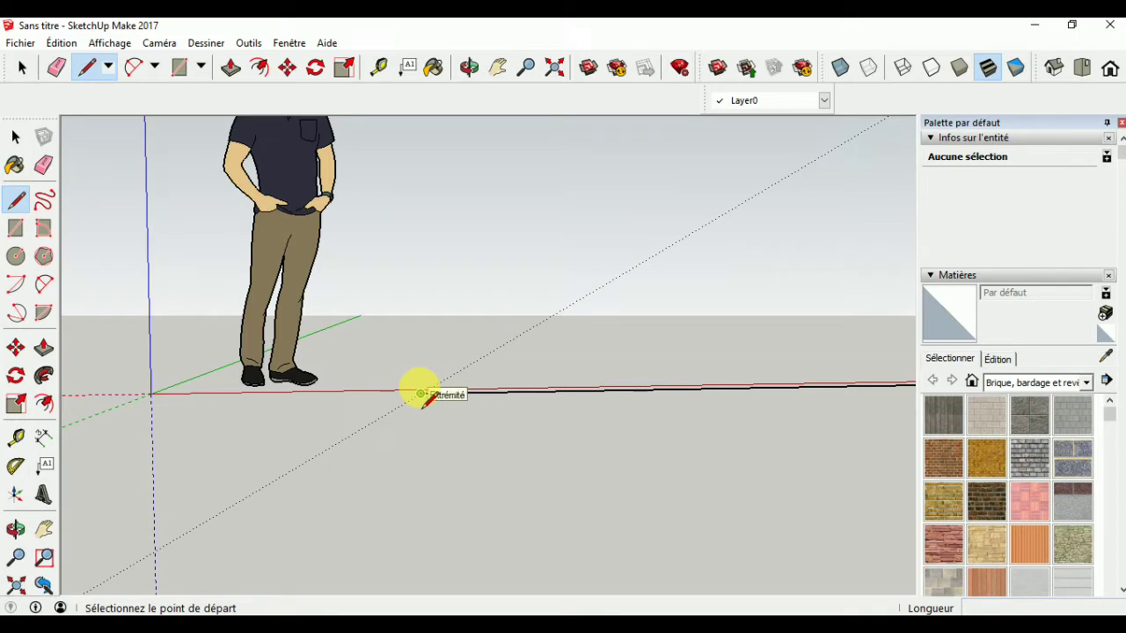
- Draw a 54 cm edge up the 30° guide from the base edge
{"action": "scroll", "coordinate": [423, 405], "scroll_direction": "up", "scroll_amount": 1}
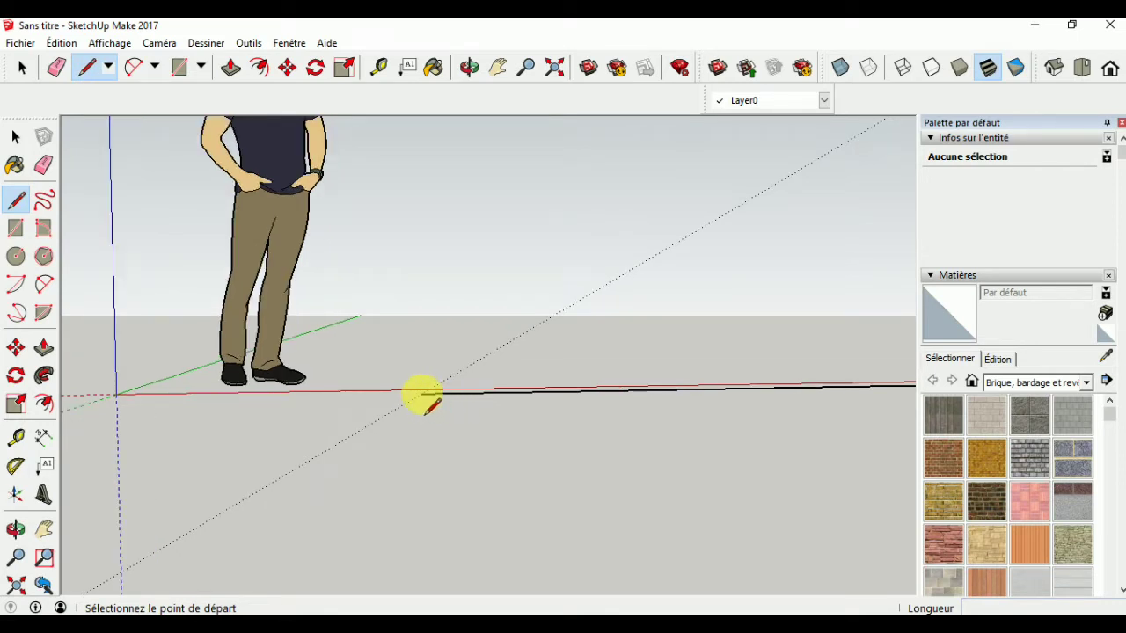
{"action": "scroll", "coordinate": [421, 396], "scroll_direction": "up", "scroll_amount": 1}
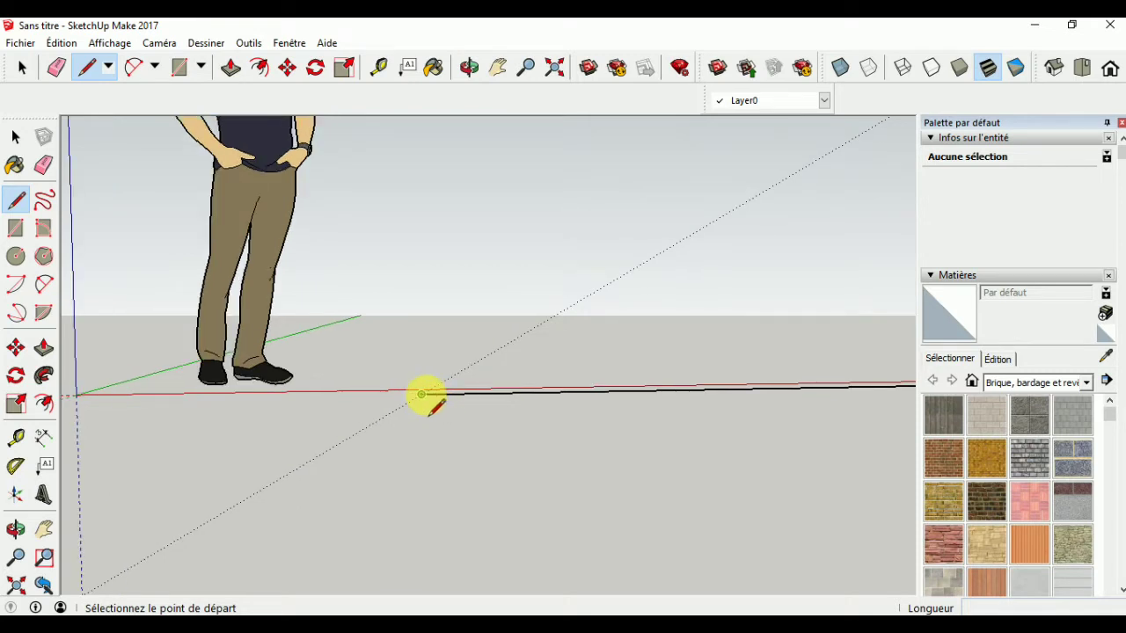
{"action": "left_click", "coordinate": [421, 394]}
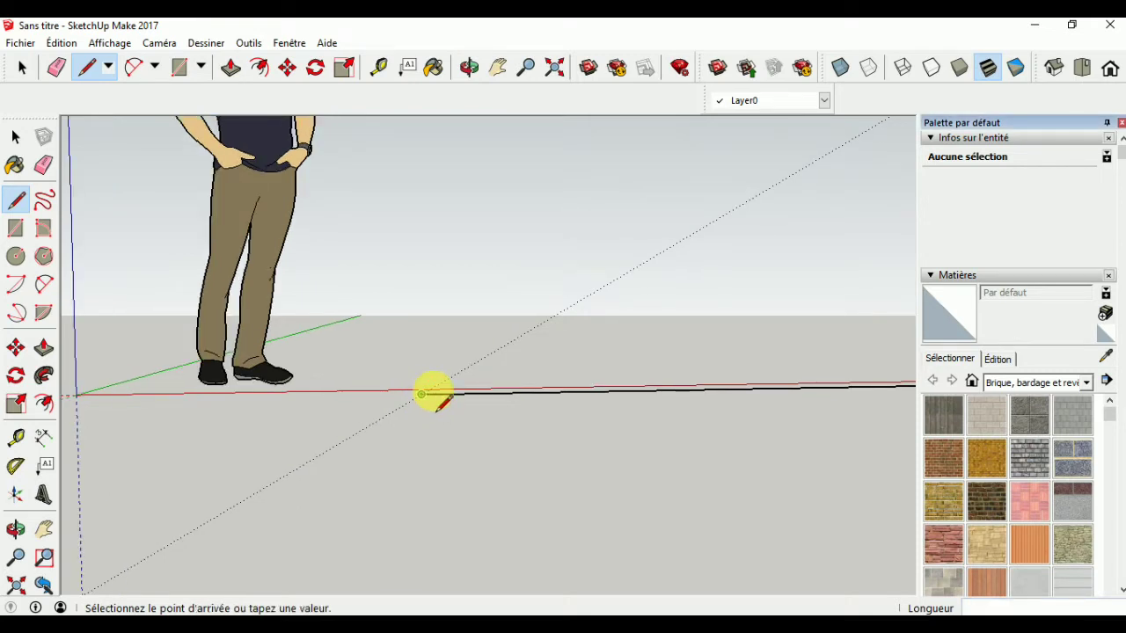
{"action": "left_click", "coordinate": [750, 198]}
{"action": "type", "text": "54"}
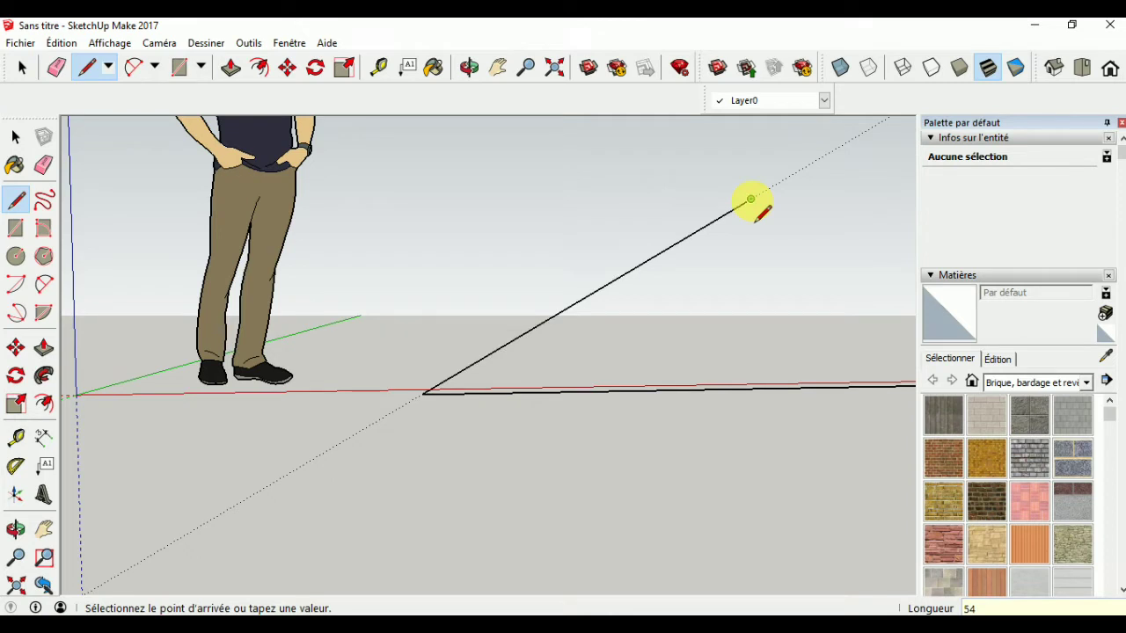
{"action": "key", "text": "Return"}
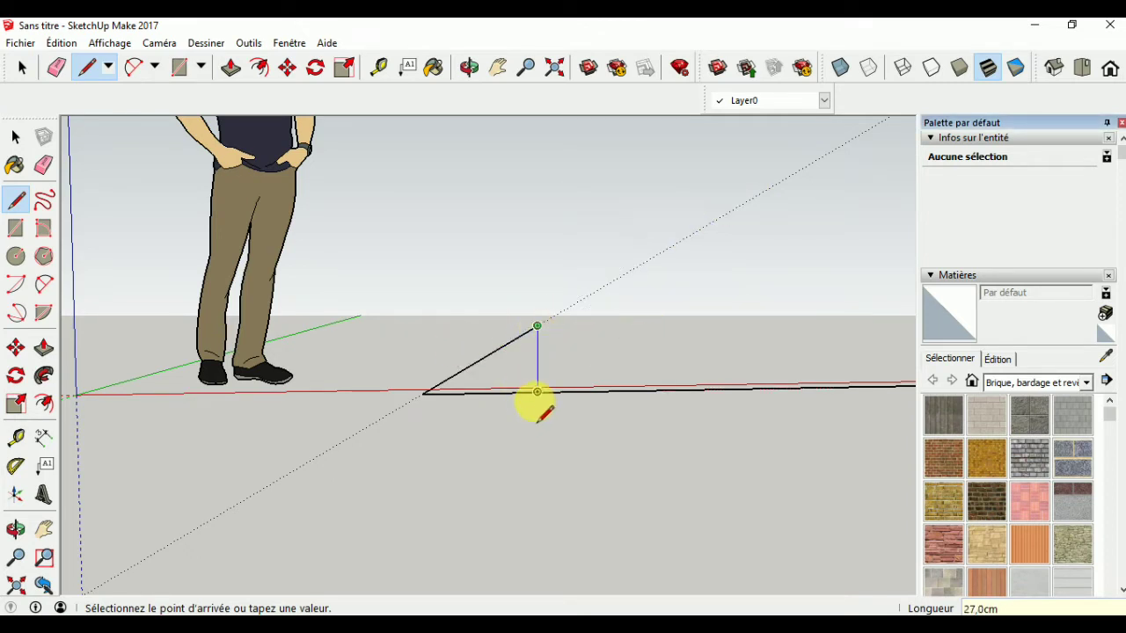
- Drop a vertical edge from the slope's top to the base, closing the triangle
{"action": "scroll", "coordinate": [528, 400], "scroll_direction": "up", "scroll_amount": 1}
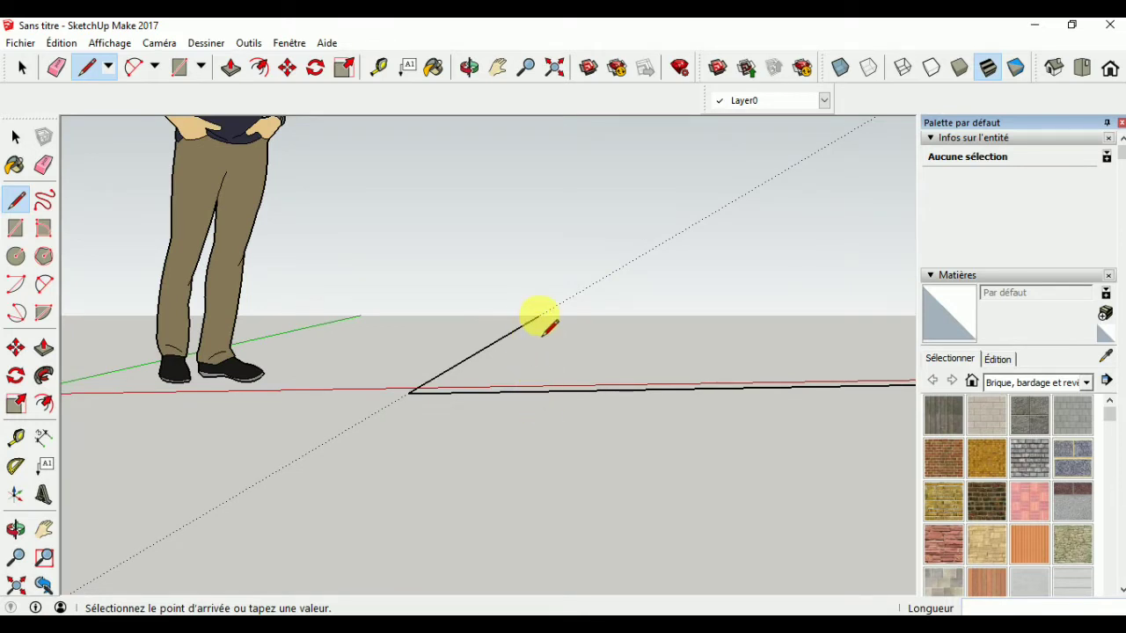
{"action": "scroll", "coordinate": [543, 332], "scroll_direction": "up", "scroll_amount": 1}
{"action": "left_click", "coordinate": [539, 306]}
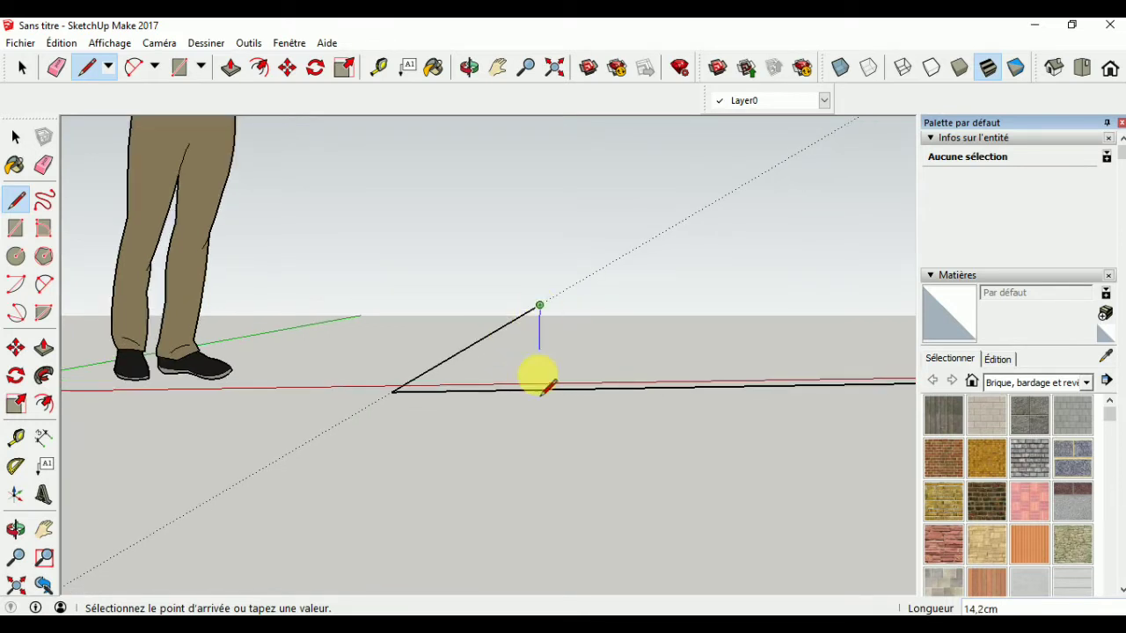
{"action": "left_click", "coordinate": [539, 390]}
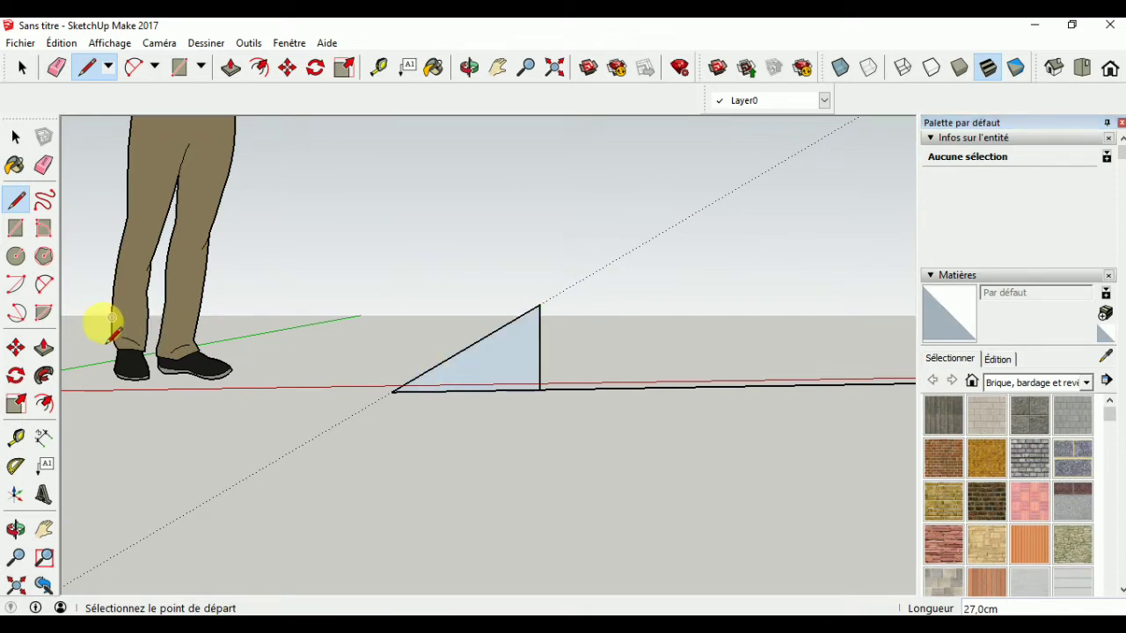
- Dimension the first triangle's slope (54,0 cm), height (27,0 cm) and base (46,8 cm)
{"action": "left_click", "coordinate": [55, 431]}
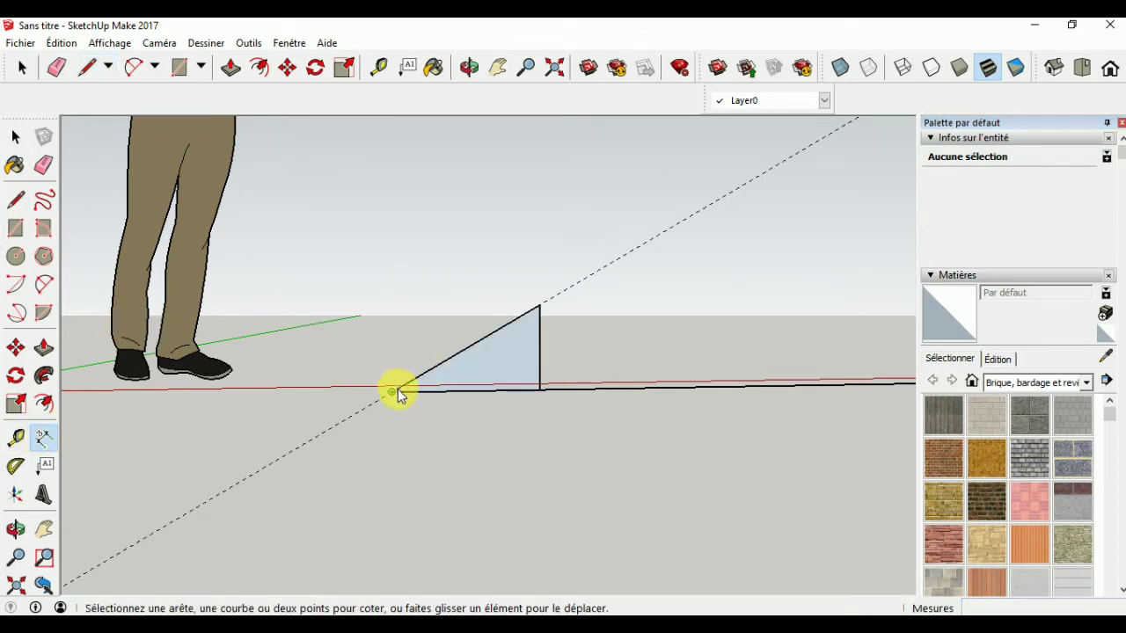
{"action": "left_click", "coordinate": [395, 390]}
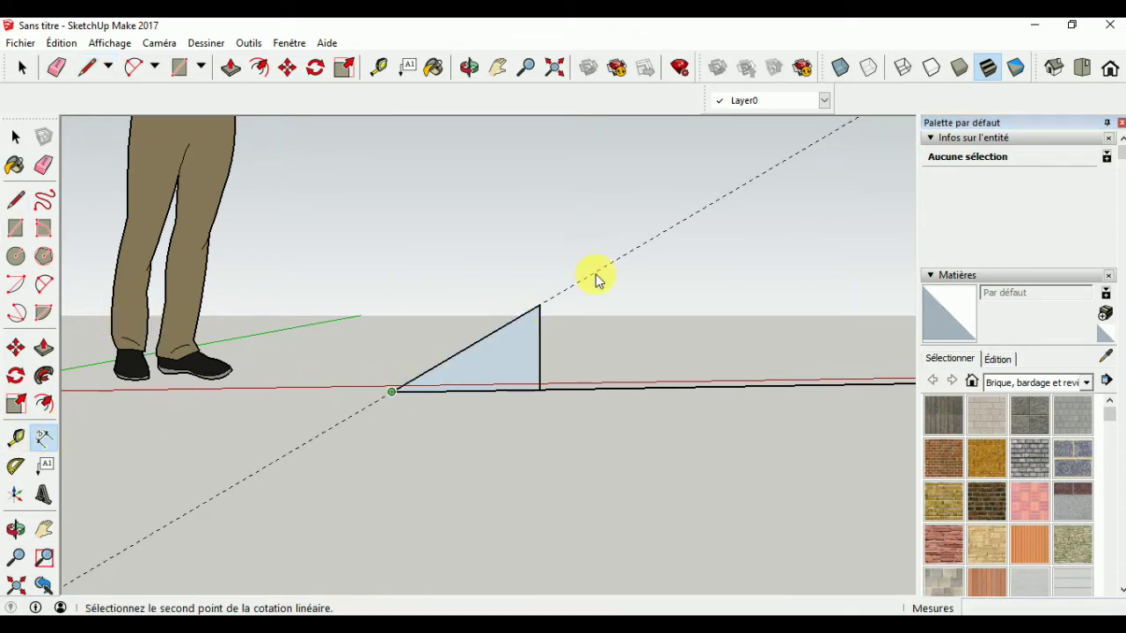
{"action": "left_click", "coordinate": [539, 303]}
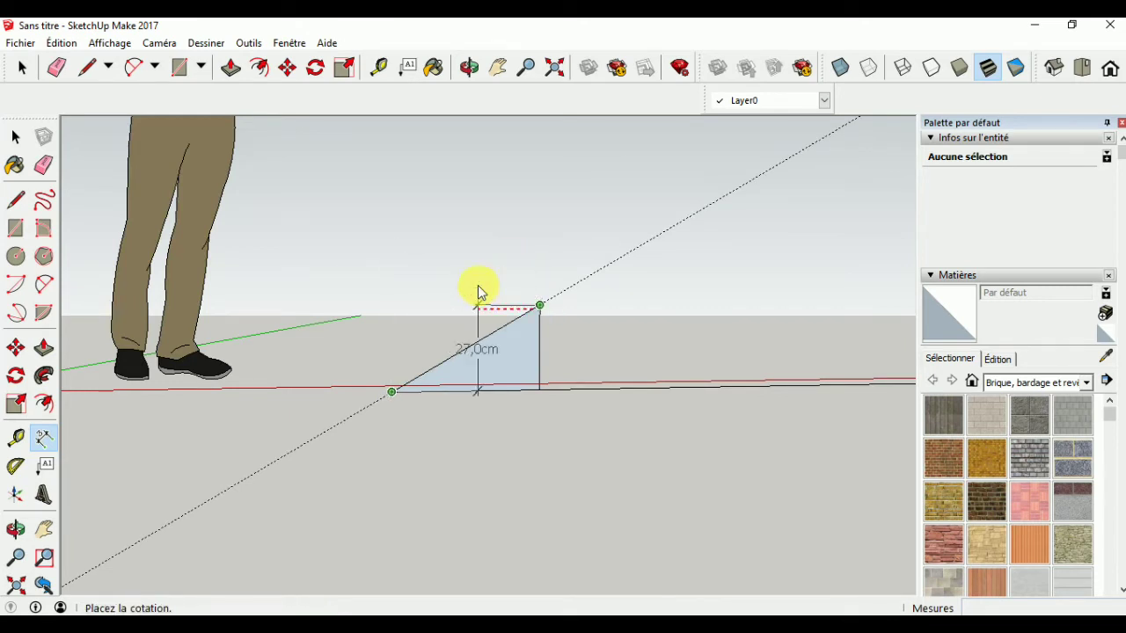
{"action": "left_click", "coordinate": [395, 367]}
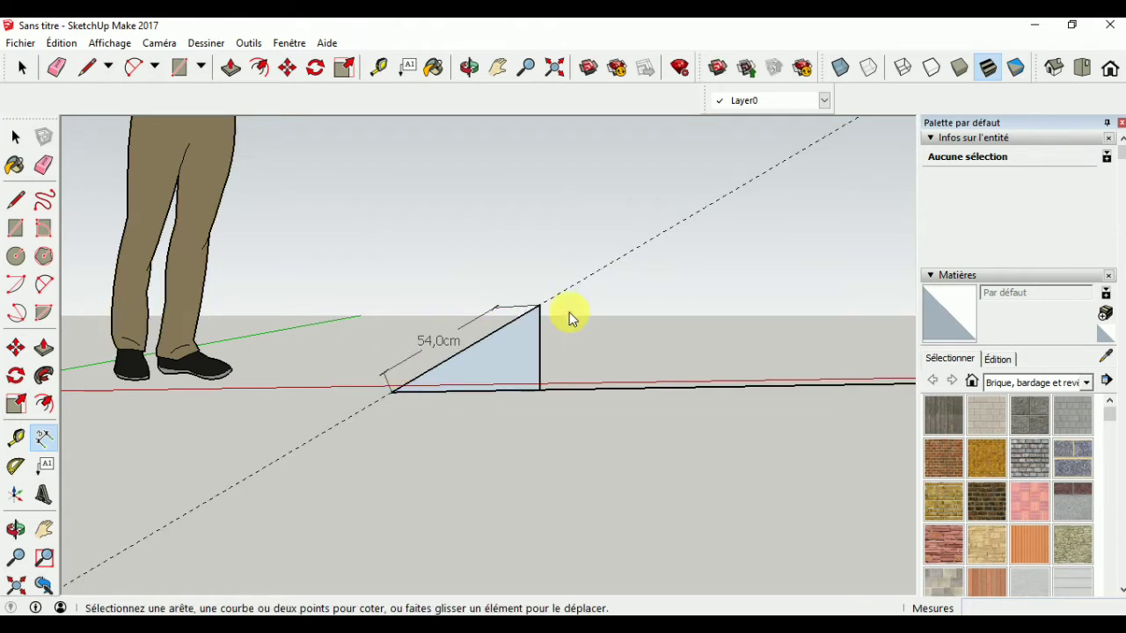
{"action": "left_click", "coordinate": [539, 306]}
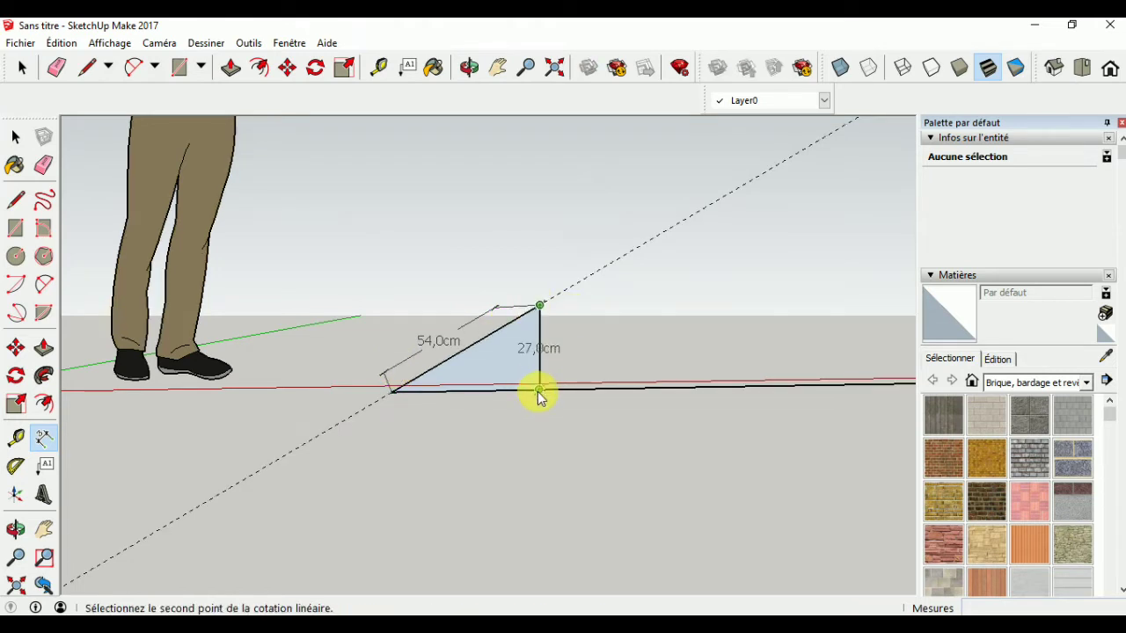
{"action": "left_click", "coordinate": [539, 390]}
{"action": "left_click", "coordinate": [593, 385]}
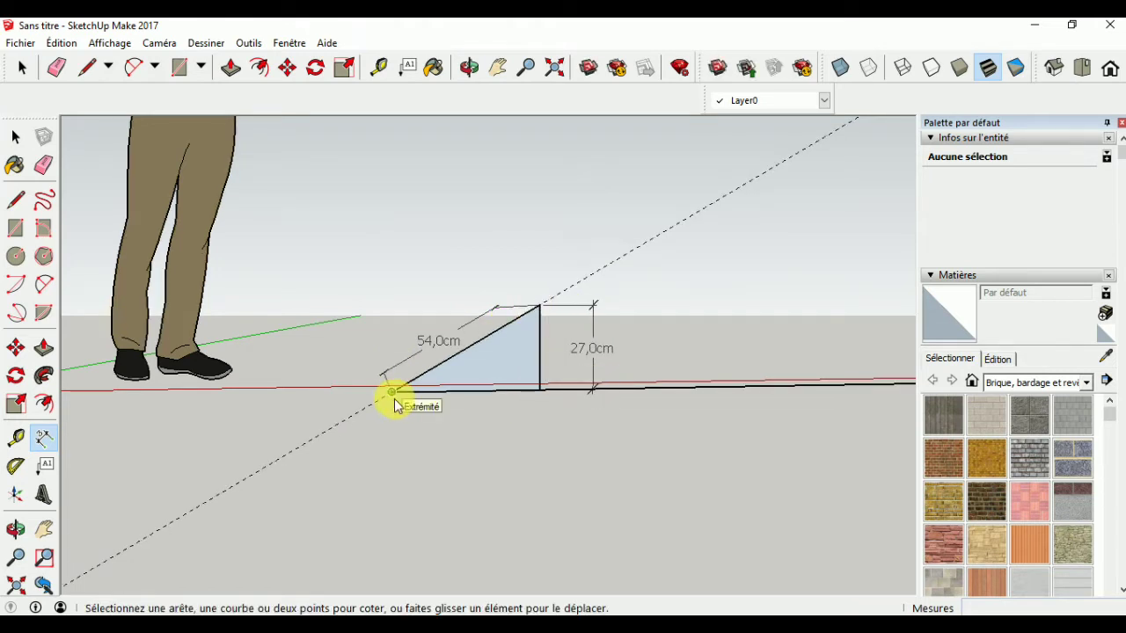
{"action": "left_click", "coordinate": [393, 392]}
{"action": "left_click", "coordinate": [540, 389]}
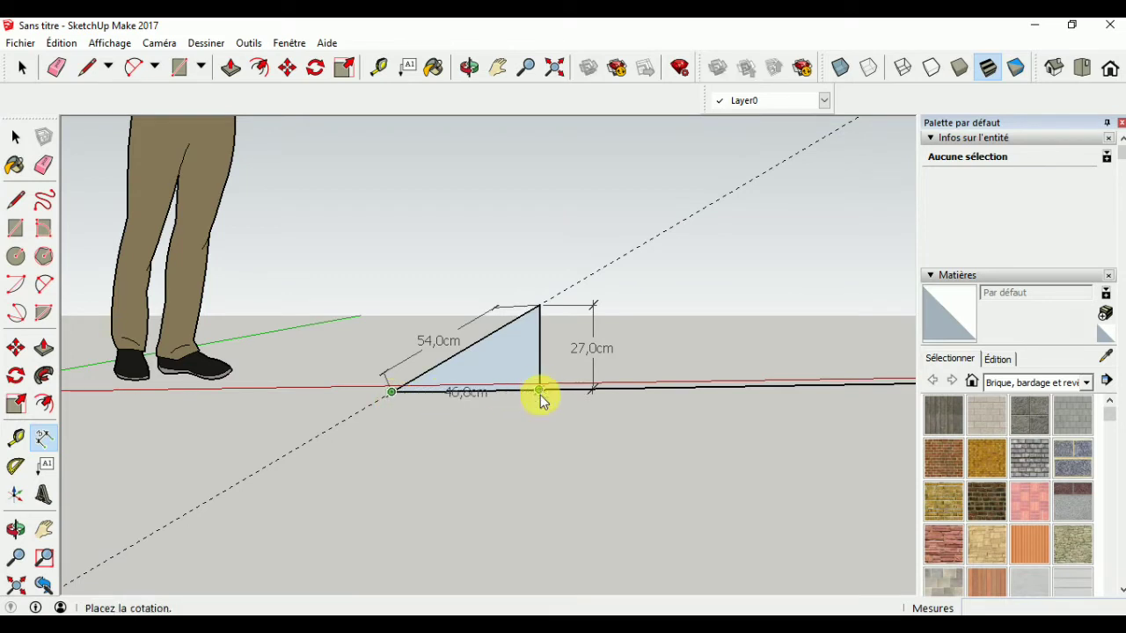
{"action": "left_click", "coordinate": [540, 433]}
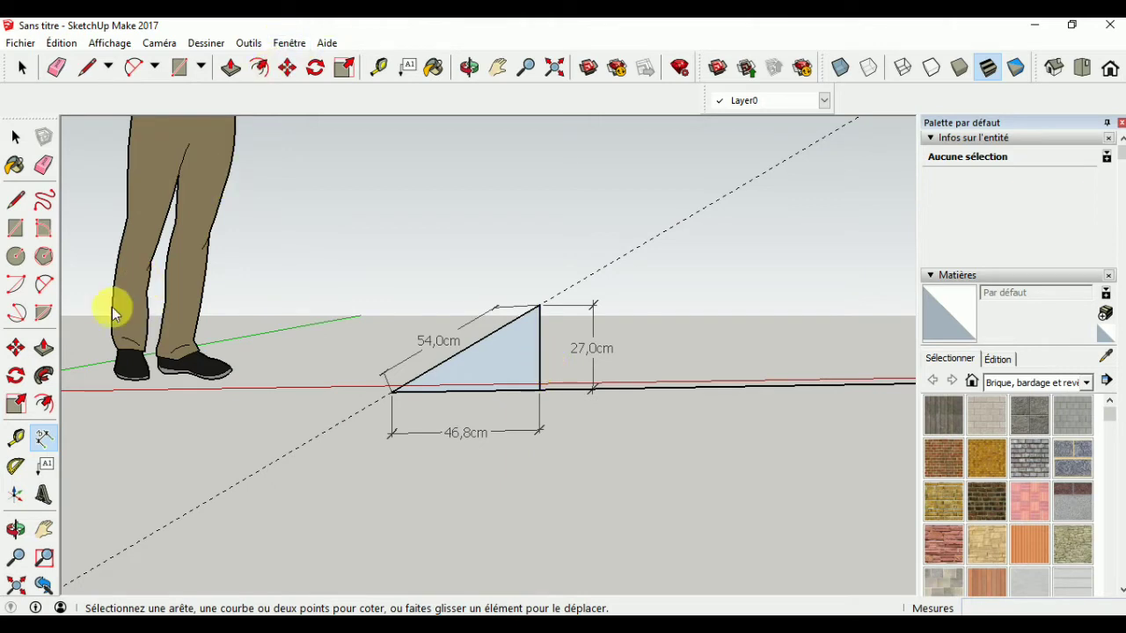
- Place a 90° vertical guide through the first triangle's top corner
{"action": "left_click", "coordinate": [15, 467]}
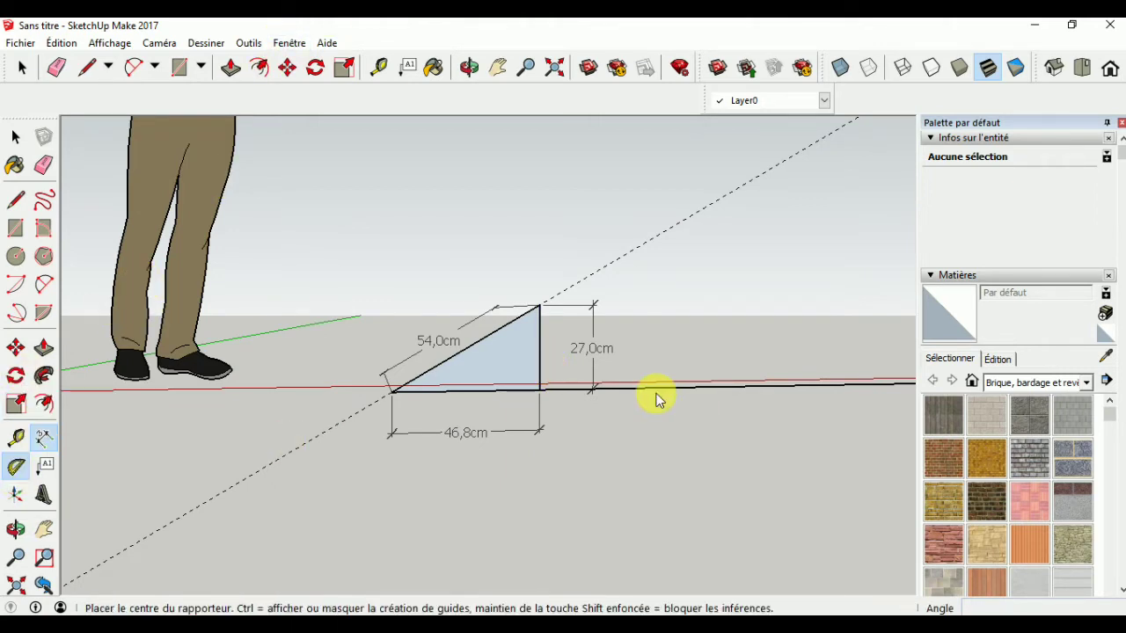
{"action": "left_click", "coordinate": [539, 390]}
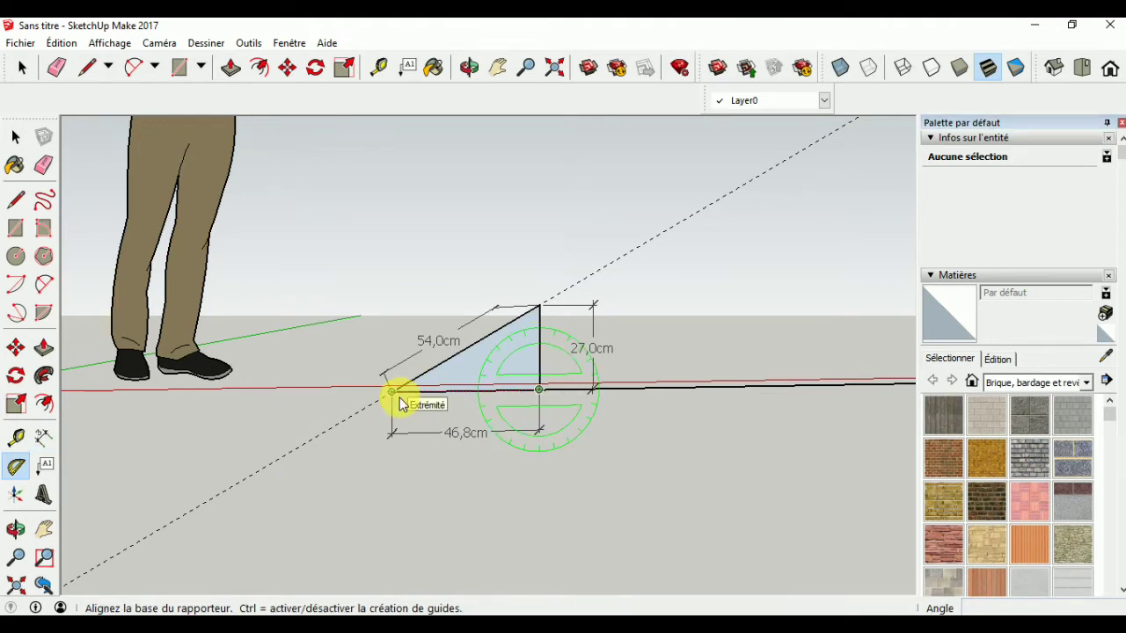
{"action": "left_click", "coordinate": [397, 400]}
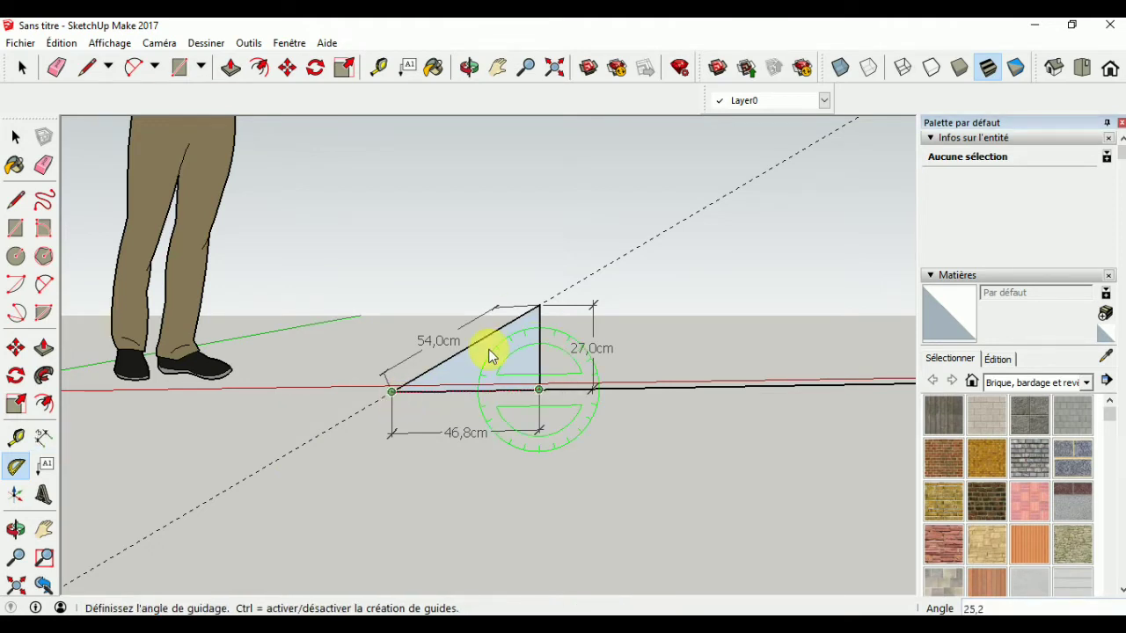
{"action": "left_click", "coordinate": [538, 306]}
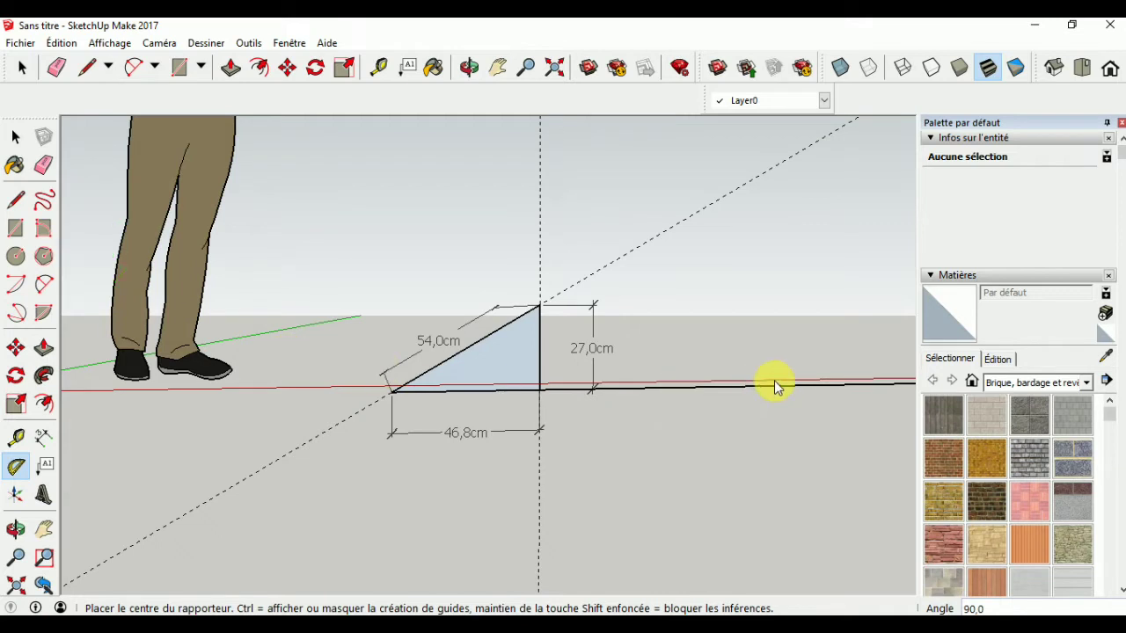
{"action": "scroll", "coordinate": [756, 387], "scroll_direction": "up", "scroll_amount": 1}
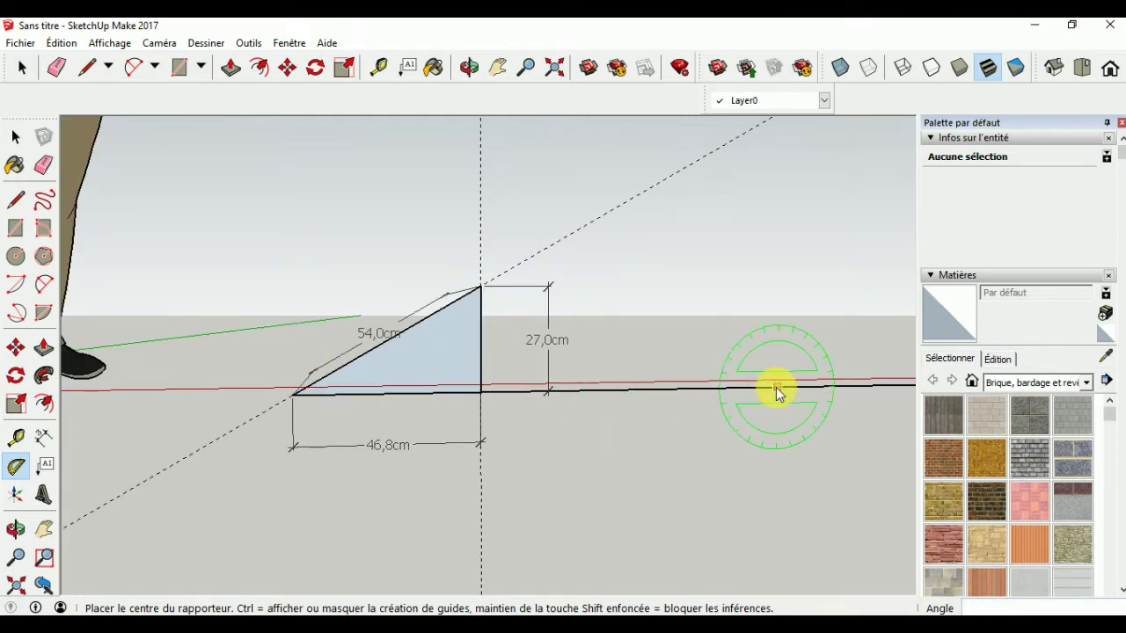
- Add a 45° guide from a point on the red axis right of the triangle
{"action": "left_click", "coordinate": [17, 204]}
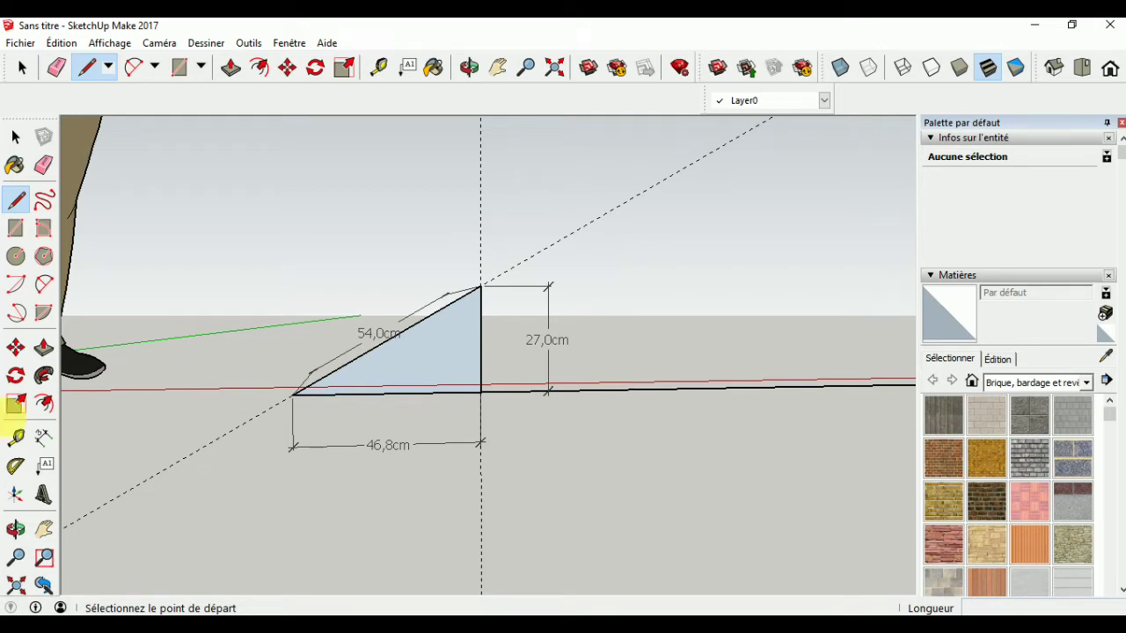
{"action": "left_click", "coordinate": [16, 469]}
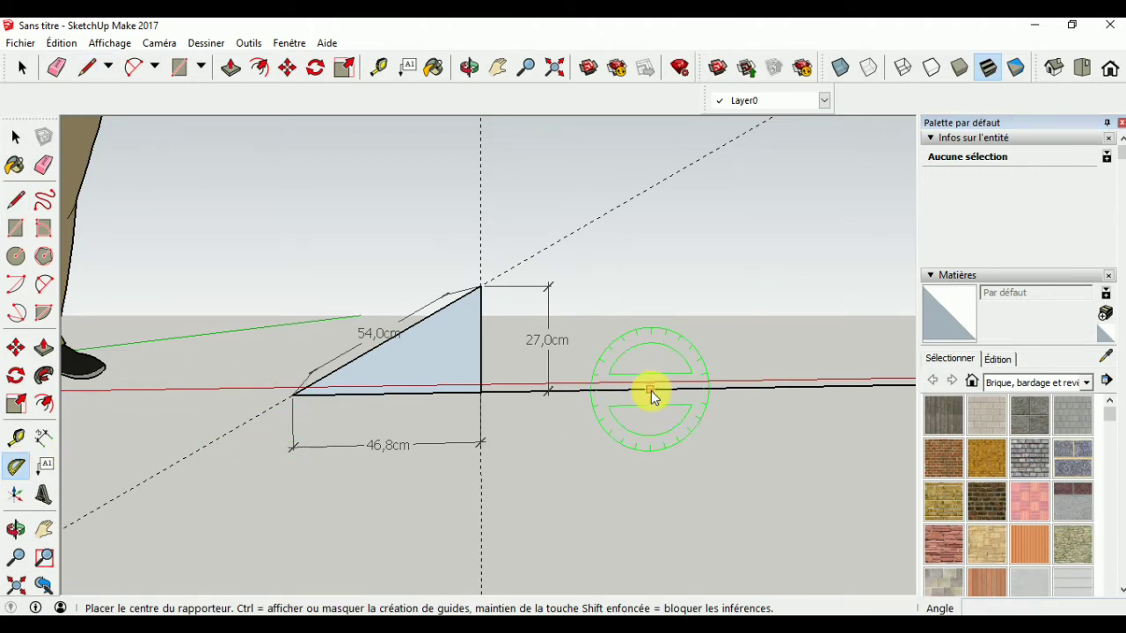
{"action": "left_click", "coordinate": [651, 391]}
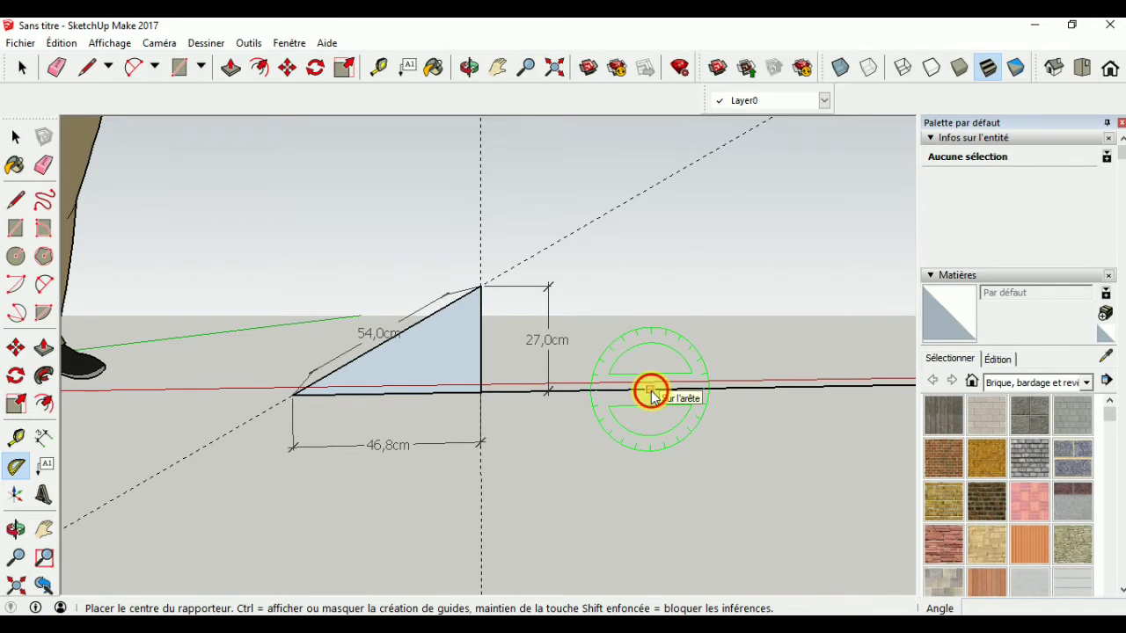
{"action": "left_click", "coordinate": [833, 387]}
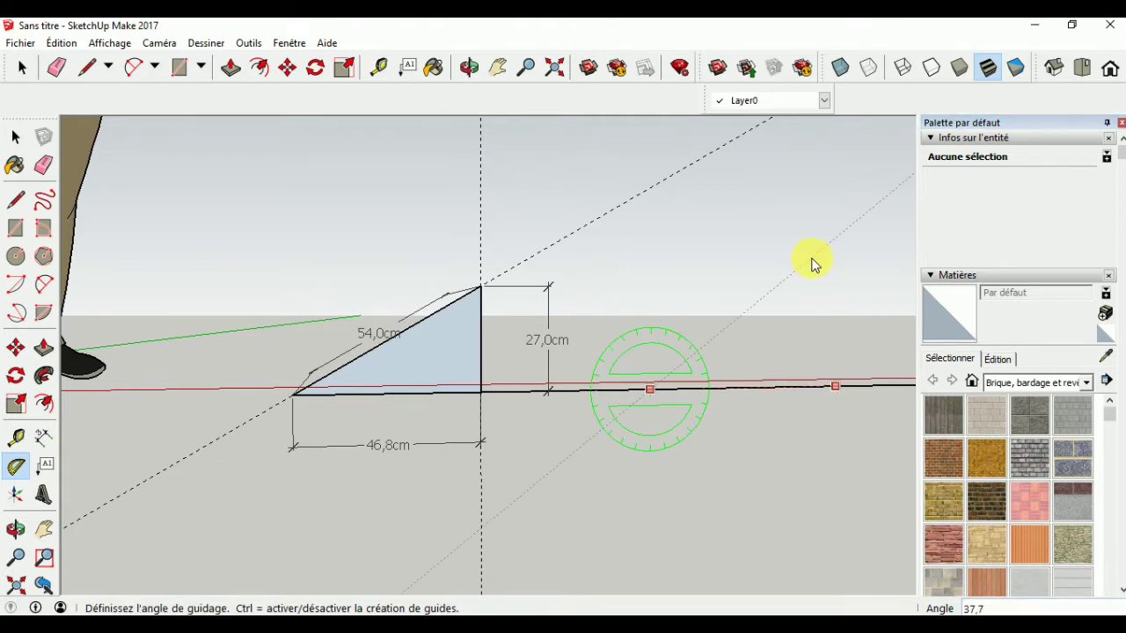
{"action": "type", "text": "45"}
{"action": "key", "text": "Return"}
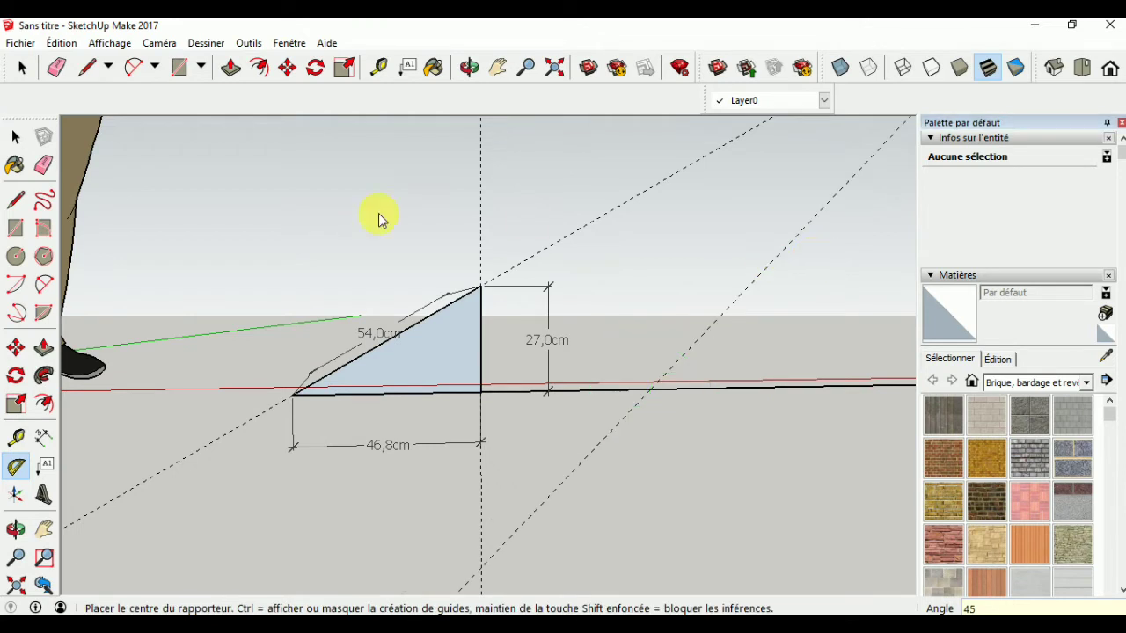
- Draw a second triangle with a 54 cm slope along the 45° guide, closed to the axis
{"action": "left_click", "coordinate": [17, 201]}
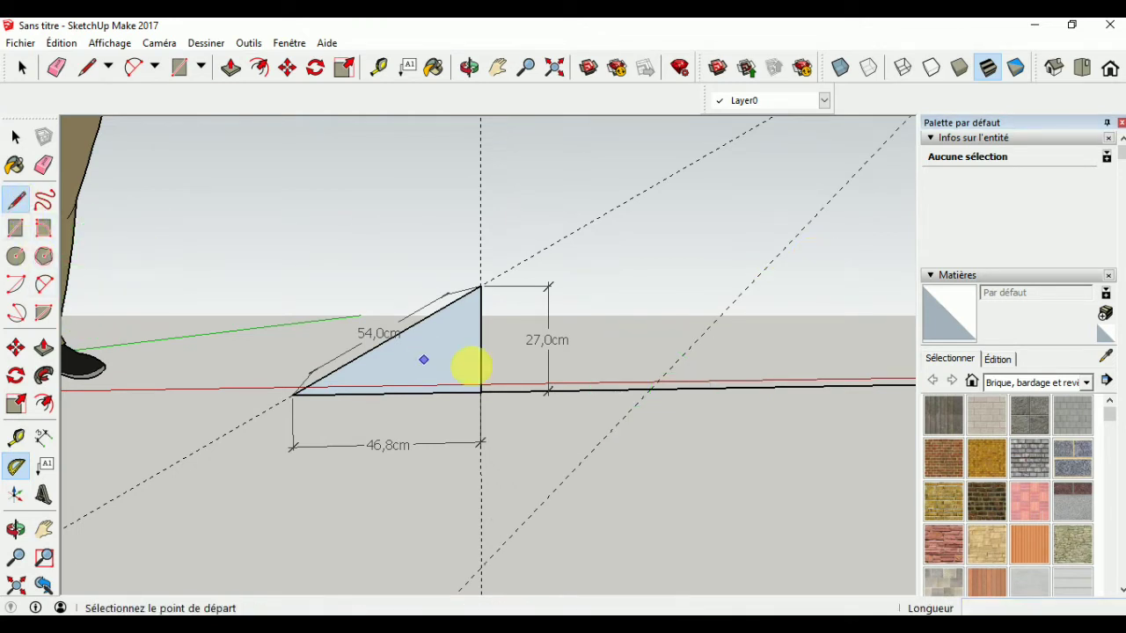
{"action": "left_click", "coordinate": [651, 388]}
{"action": "type", "text": "54"}
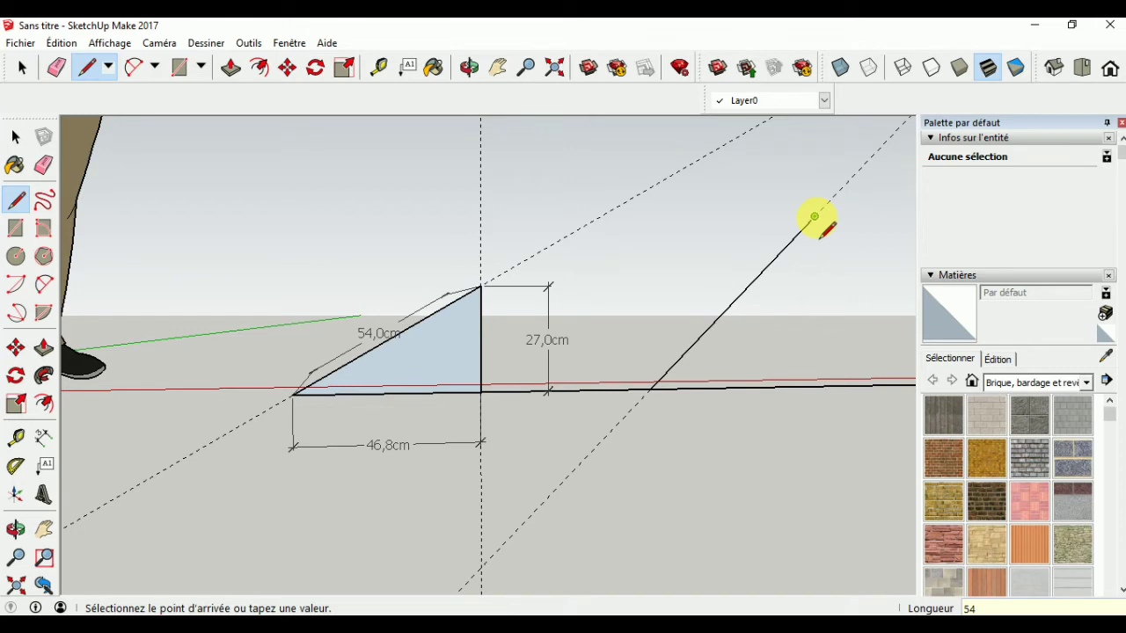
{"action": "key", "text": "Return"}
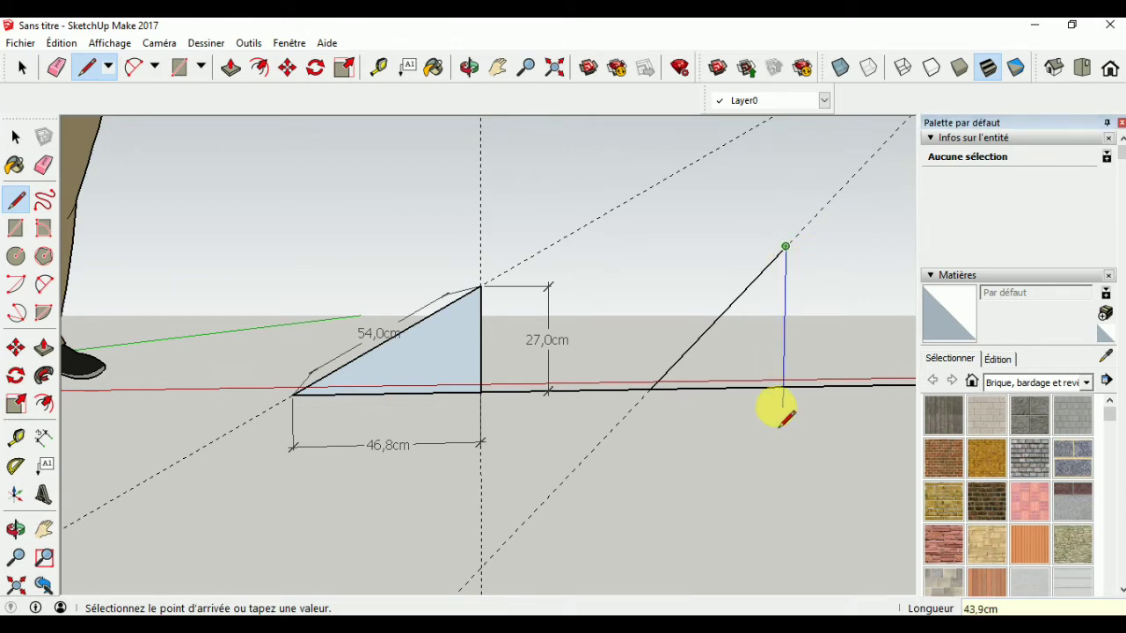
{"action": "left_click", "coordinate": [783, 387]}
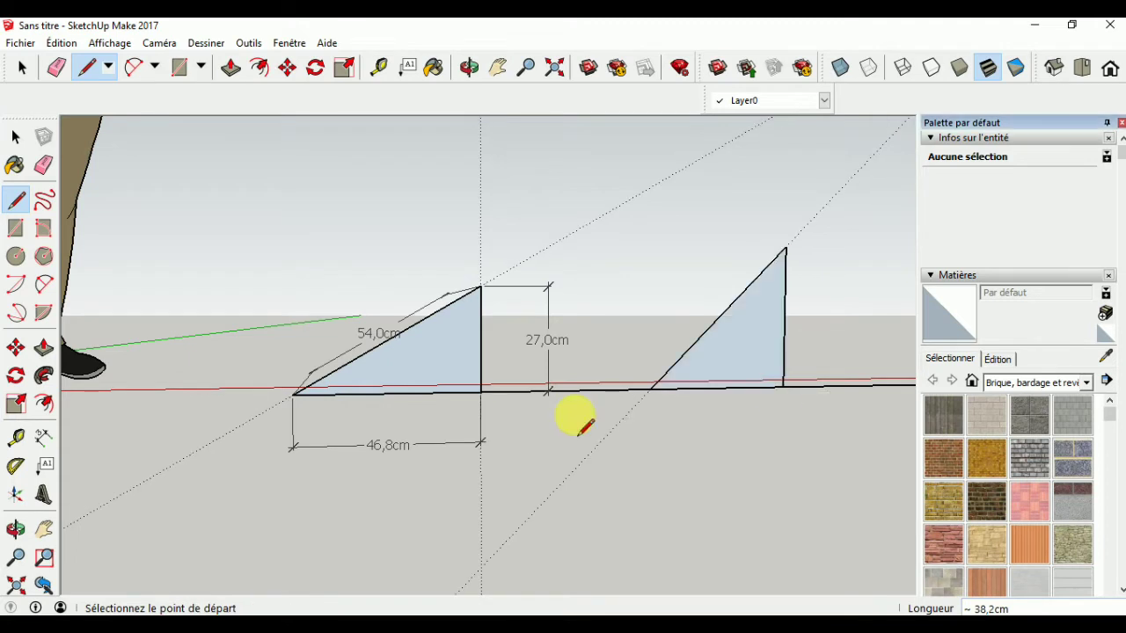
- Dimension the second triangle: 54,0 cm slope, 38,2 cm height and 38,2 cm base
{"action": "left_click", "coordinate": [42, 439]}
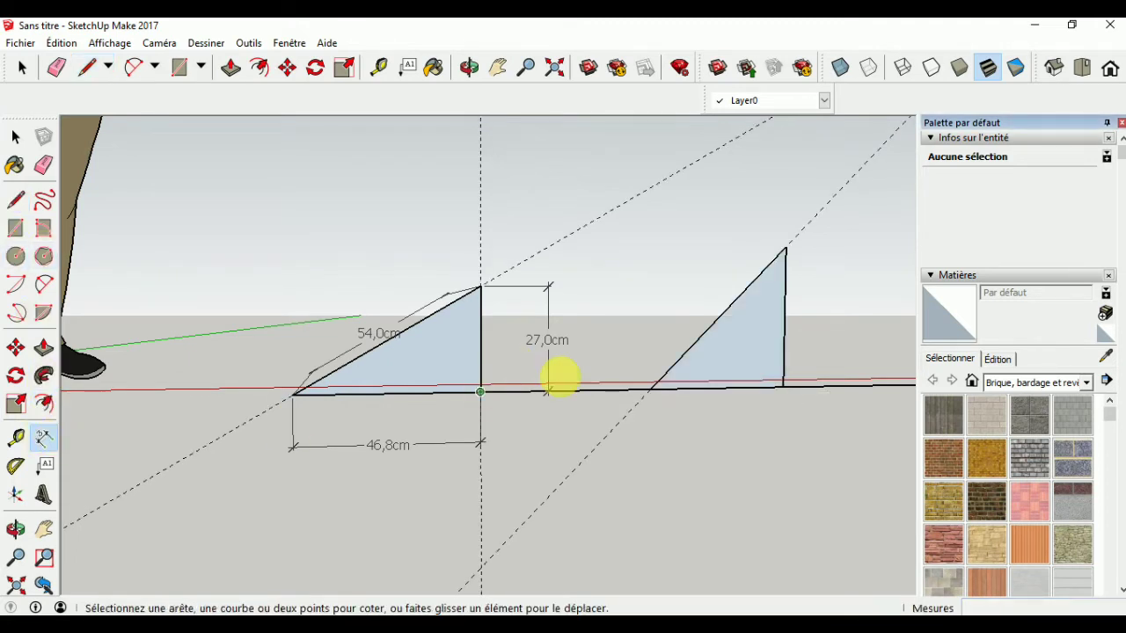
{"action": "left_click", "coordinate": [651, 390]}
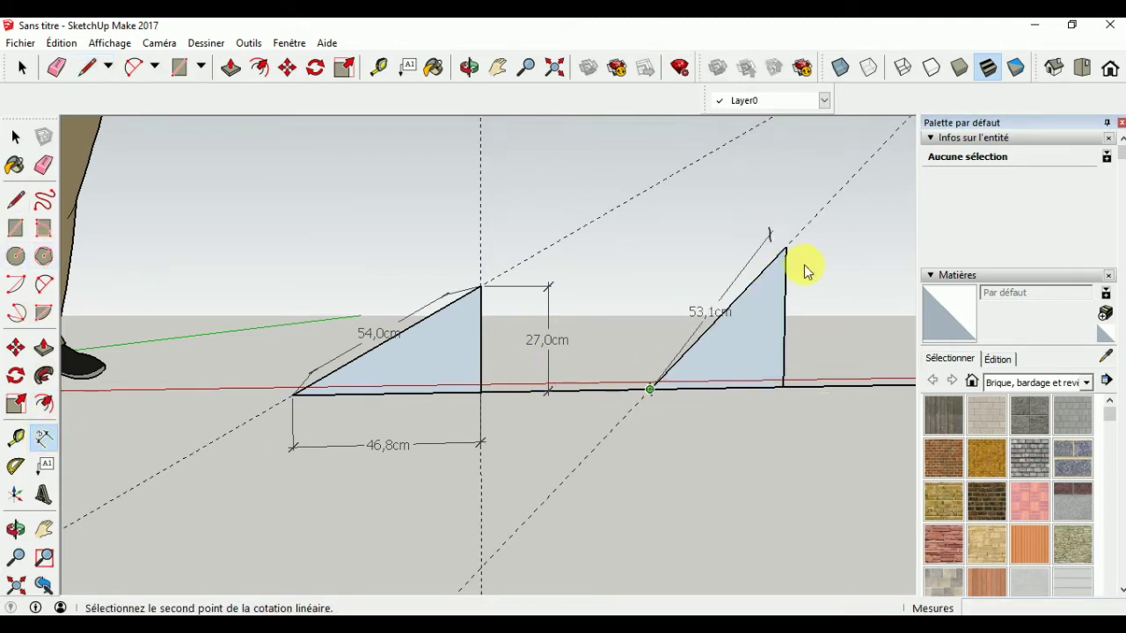
{"action": "left_click", "coordinate": [791, 254]}
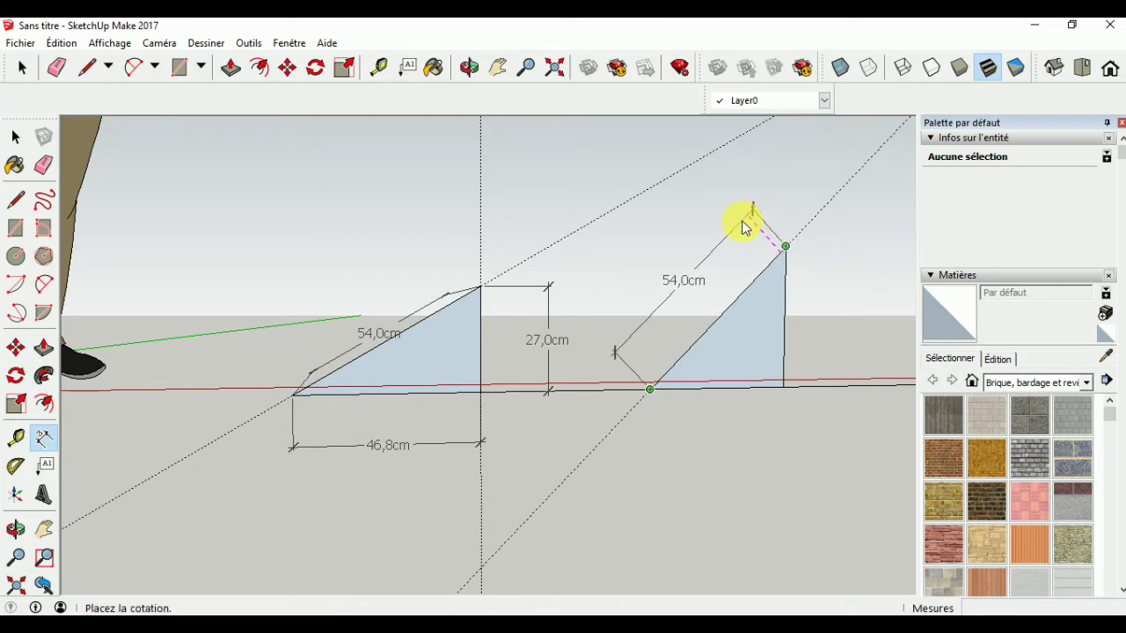
{"action": "left_click", "coordinate": [744, 221]}
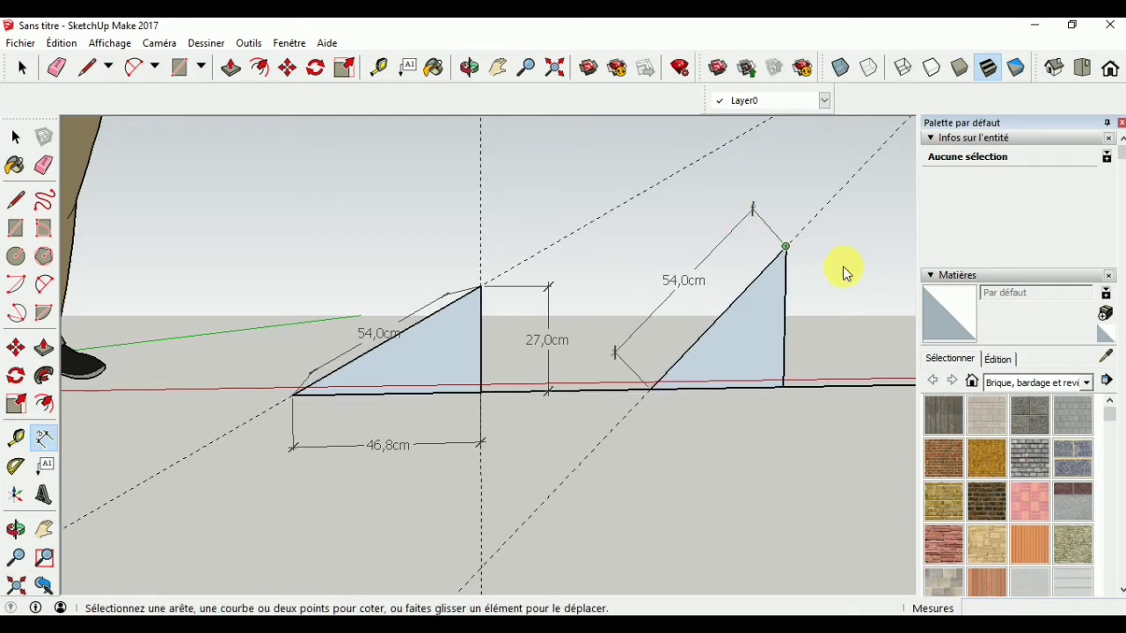
{"action": "left_click", "coordinate": [785, 247]}
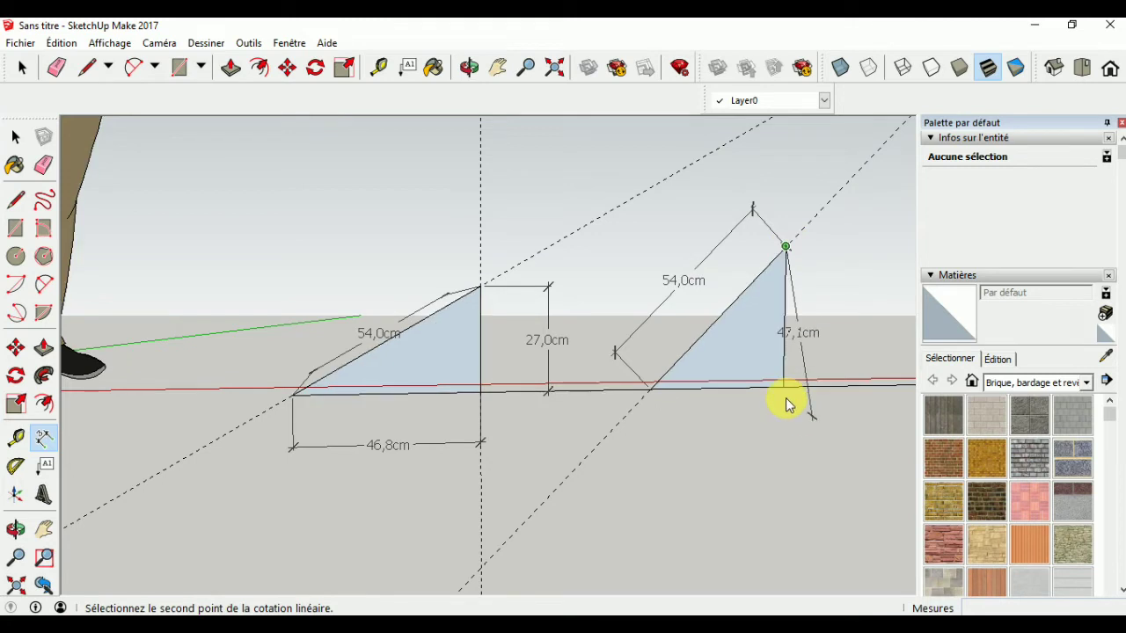
{"action": "left_click", "coordinate": [784, 388]}
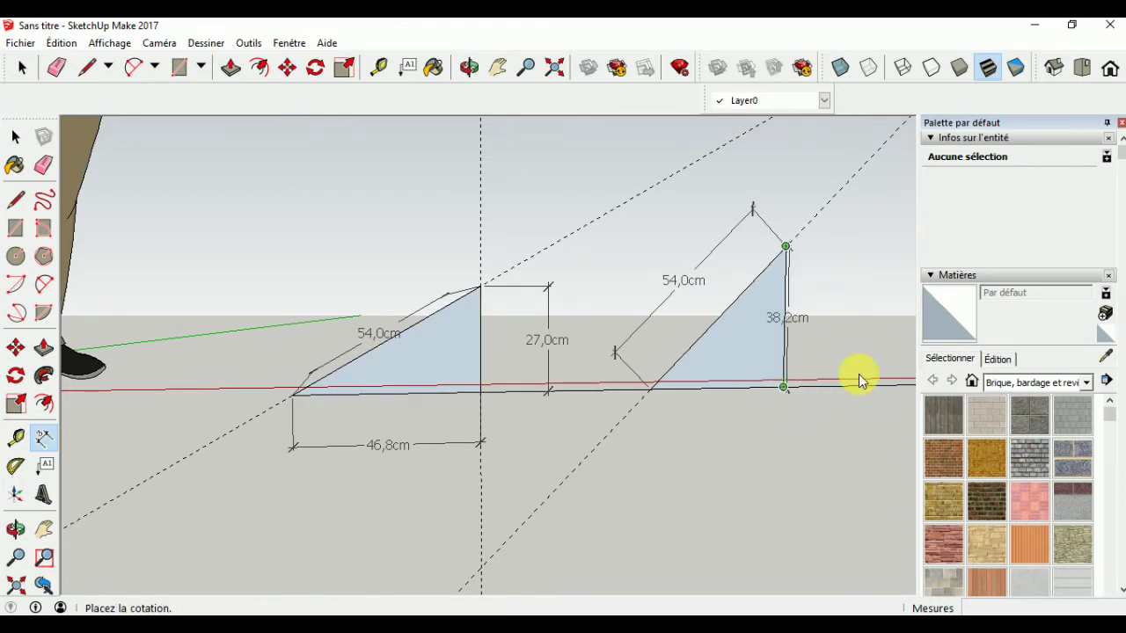
{"action": "left_click", "coordinate": [839, 377]}
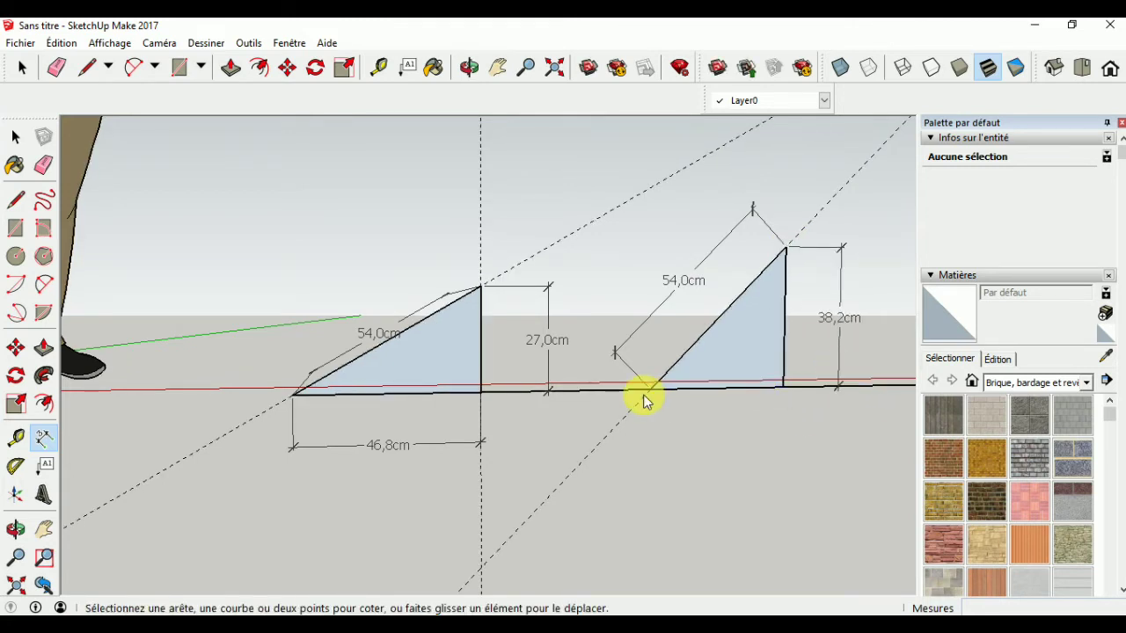
{"action": "left_click", "coordinate": [648, 390]}
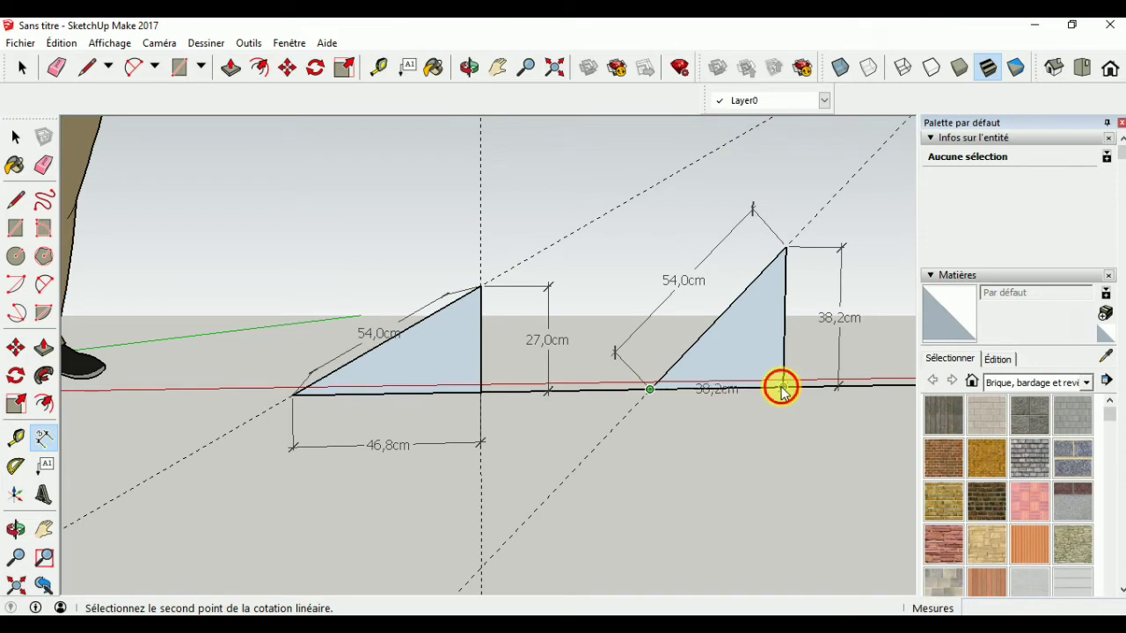
{"action": "left_click", "coordinate": [782, 388]}
{"action": "left_click", "coordinate": [782, 431]}
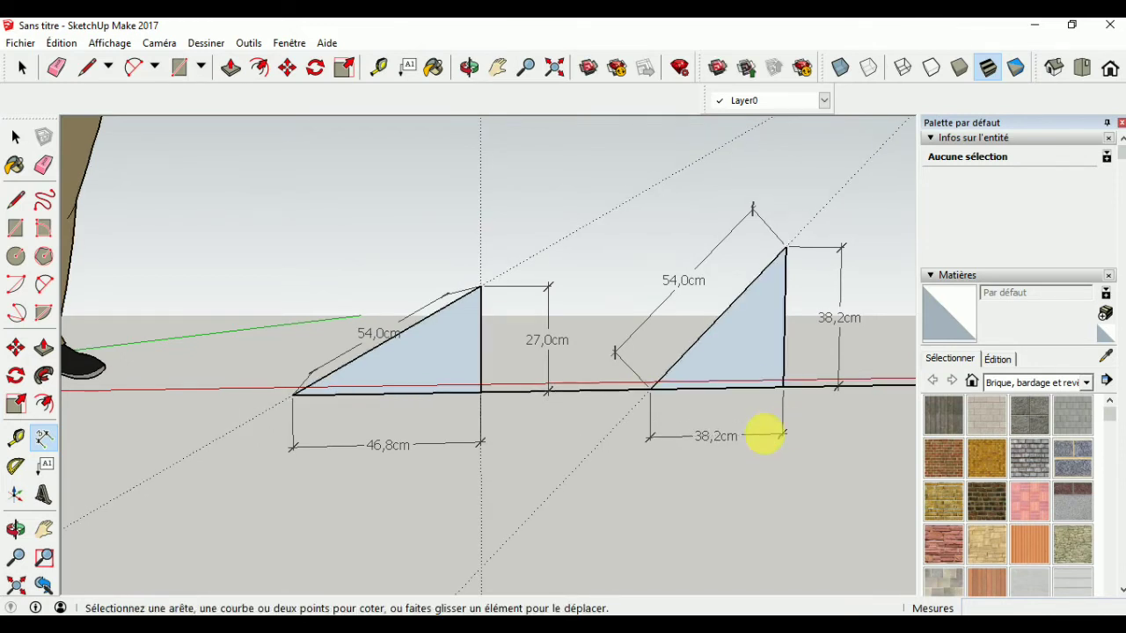
- Place a vertical guide through the second triangle's top corner
{"action": "left_click", "coordinate": [15, 468]}
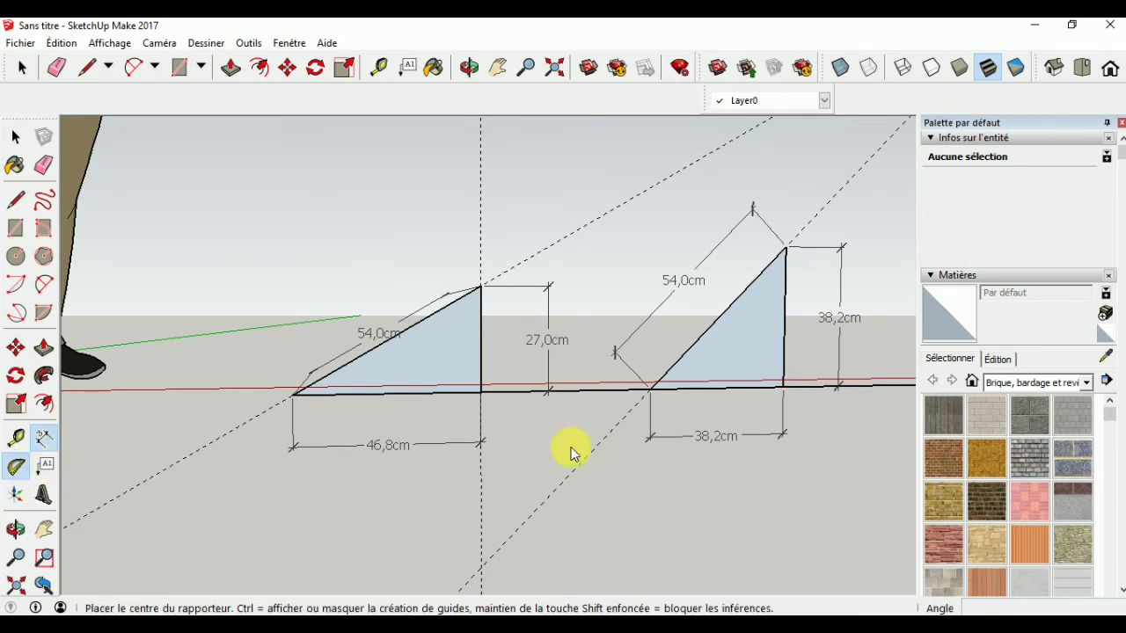
{"action": "left_click", "coordinate": [784, 388]}
{"action": "left_click", "coordinate": [650, 390]}
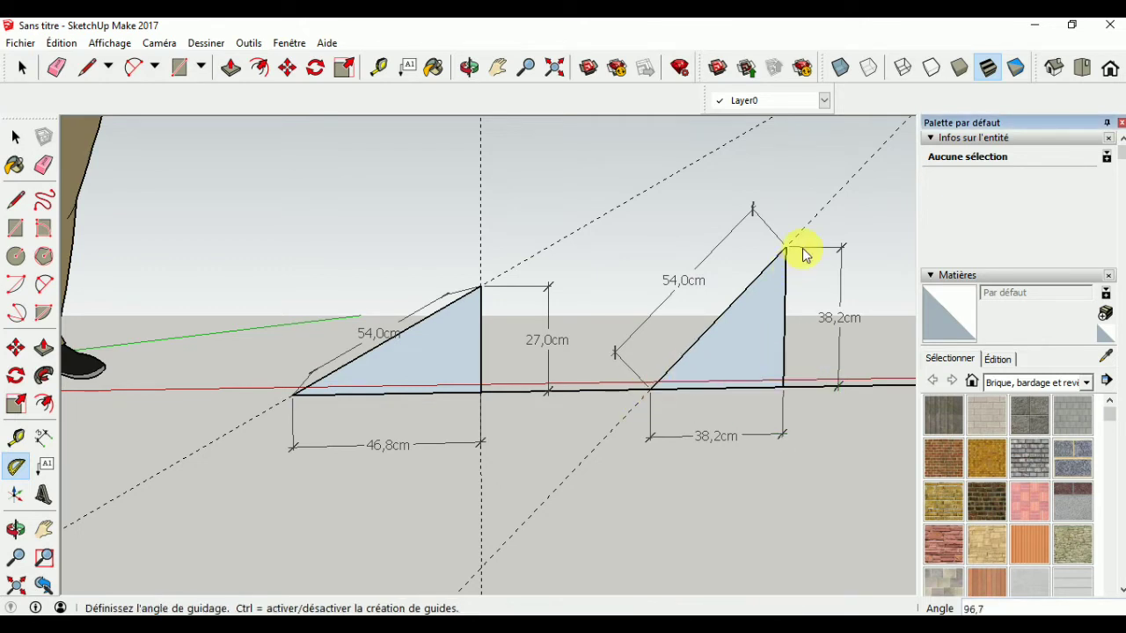
{"action": "left_click", "coordinate": [793, 253]}
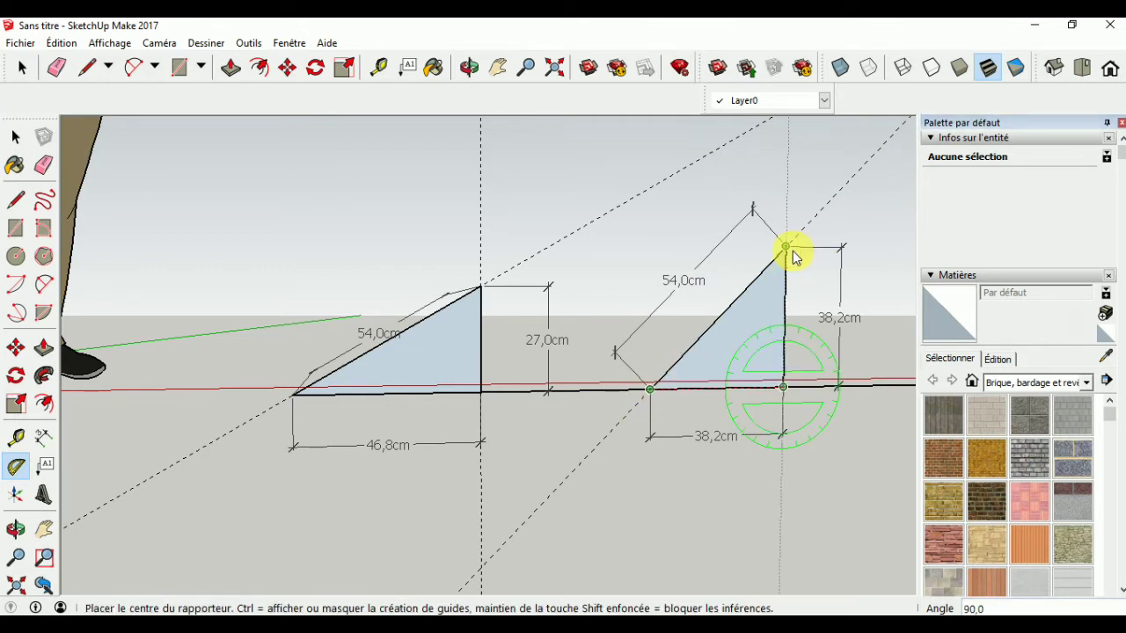
- Add a 45° guide at the second triangle's bottom-left vertex
{"action": "left_click", "coordinate": [651, 391]}
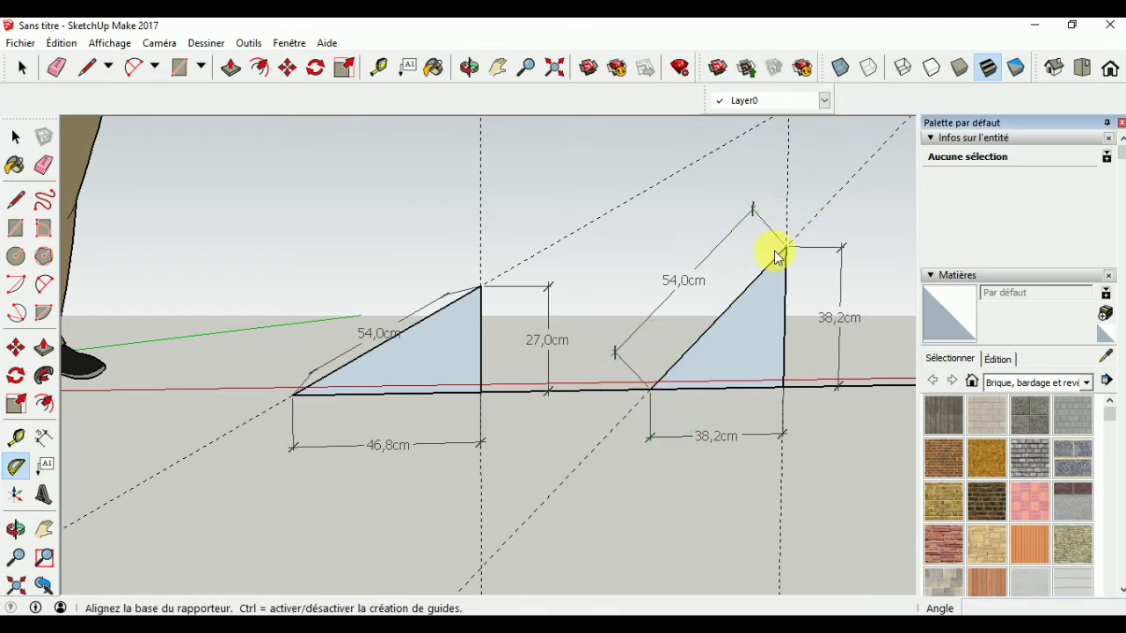
{"action": "left_click", "coordinate": [787, 249]}
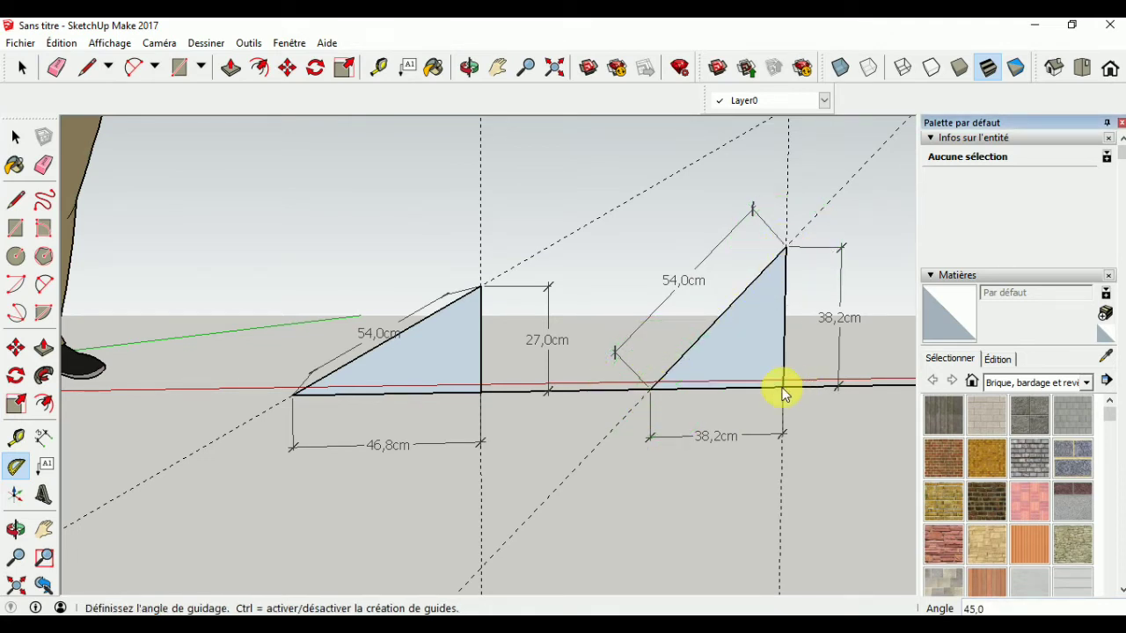
{"action": "left_click", "coordinate": [783, 389]}
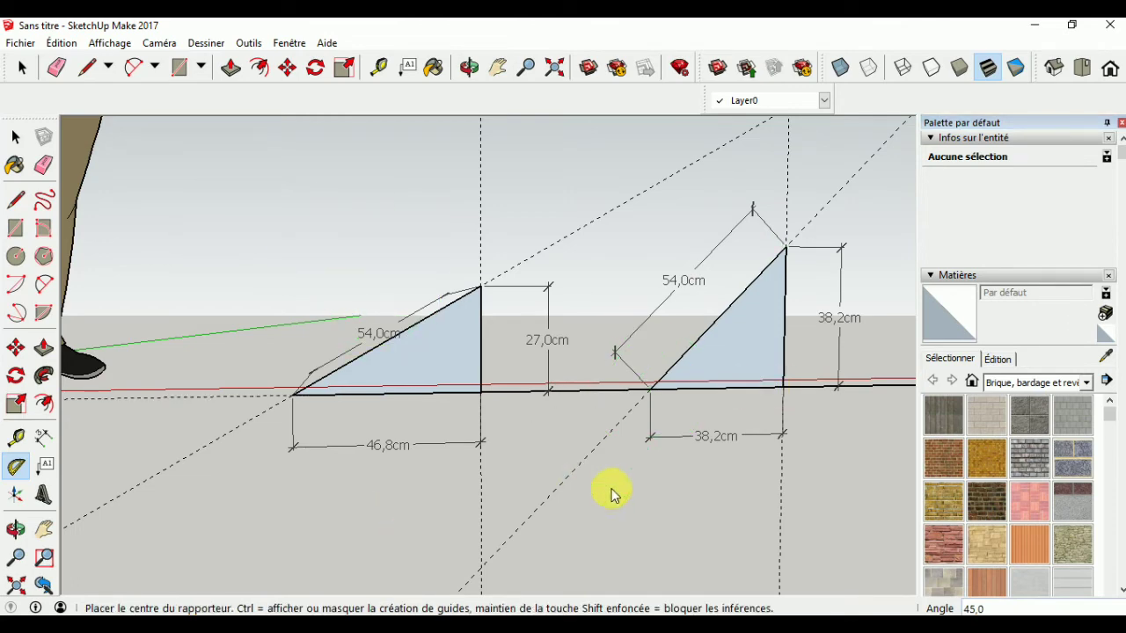
{"action": "mouse_move", "coordinate": [614, 495]}
{"action": "middle_mouse_down"}
{"action": "mouse_move", "coordinate": [611, 480]}
{"action": "mouse_move", "coordinate": [695, 486]}
{"action": "mouse_move", "coordinate": [674, 443]}
{"action": "middle_mouse_up"}
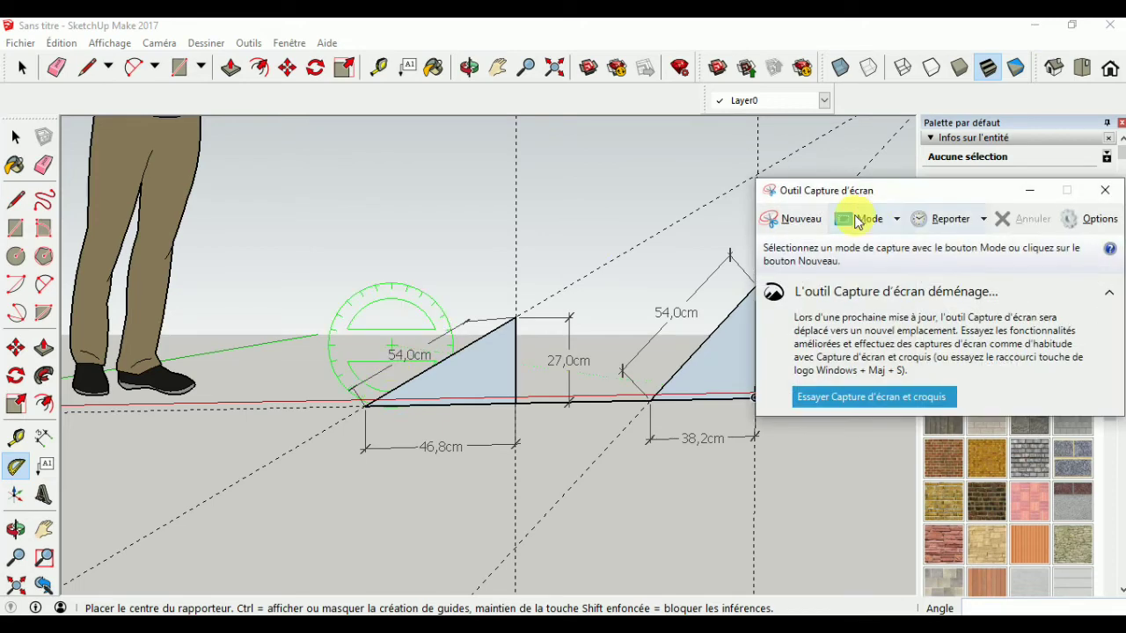
- Snip a region around both dimensioned triangles and copy the captured image
{"action": "left_click", "coordinate": [793, 220]}
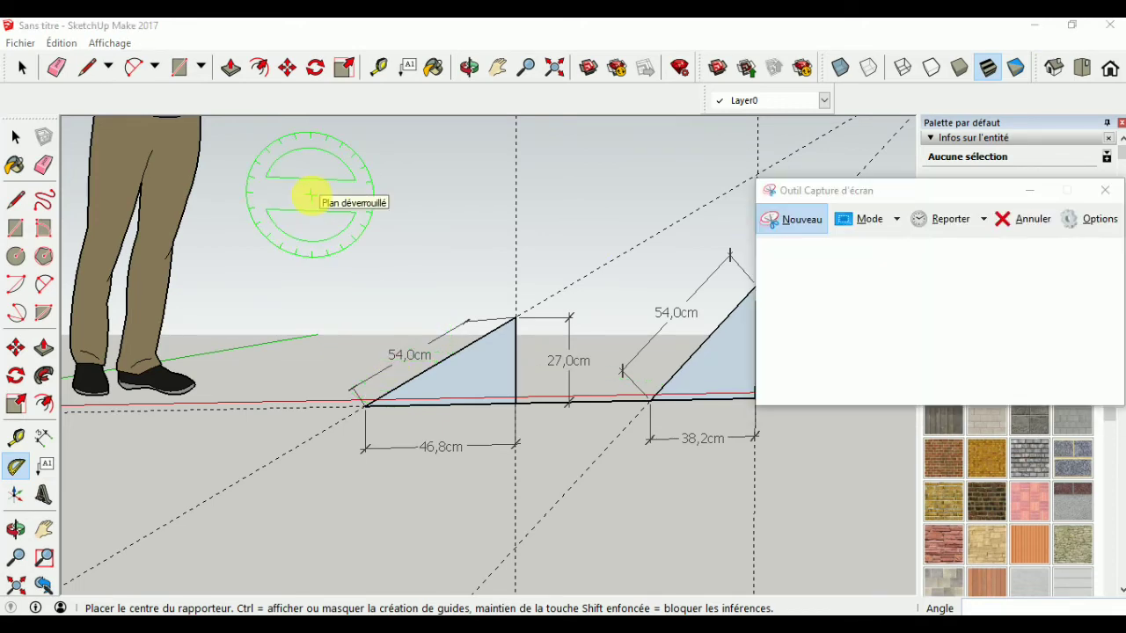
{"action": "left_click_drag", "start_coordinate": [312, 196], "coordinate": [867, 520]}
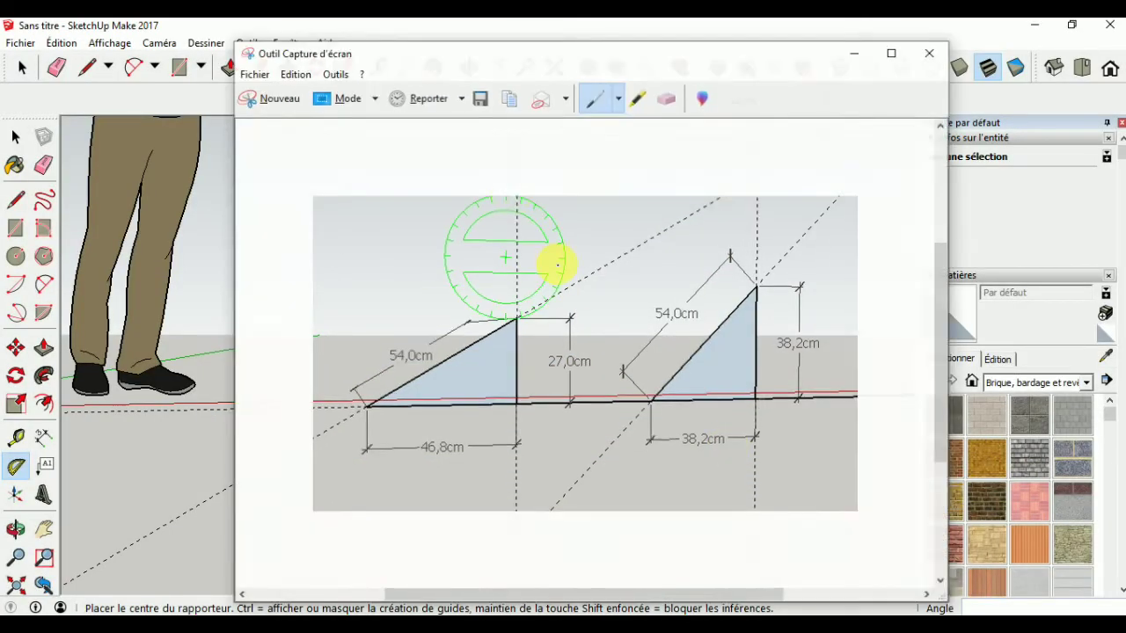
{"action": "left_click", "coordinate": [498, 100]}
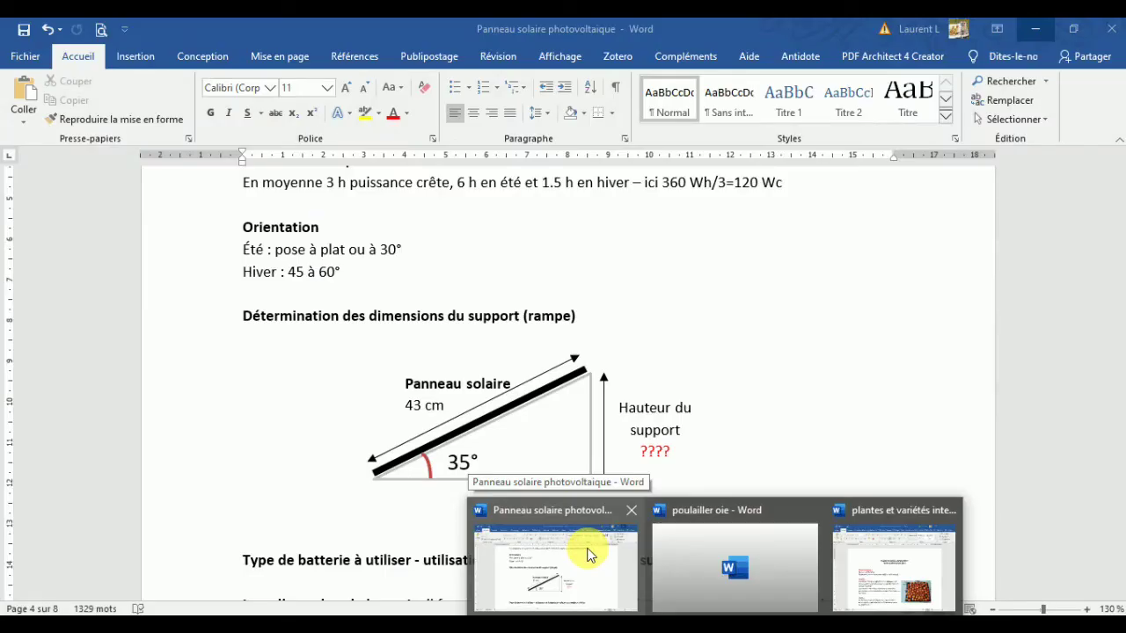
- Paste the triangle screenshot on a new line below the support-height diagram in Word
{"action": "left_click", "coordinate": [587, 552]}
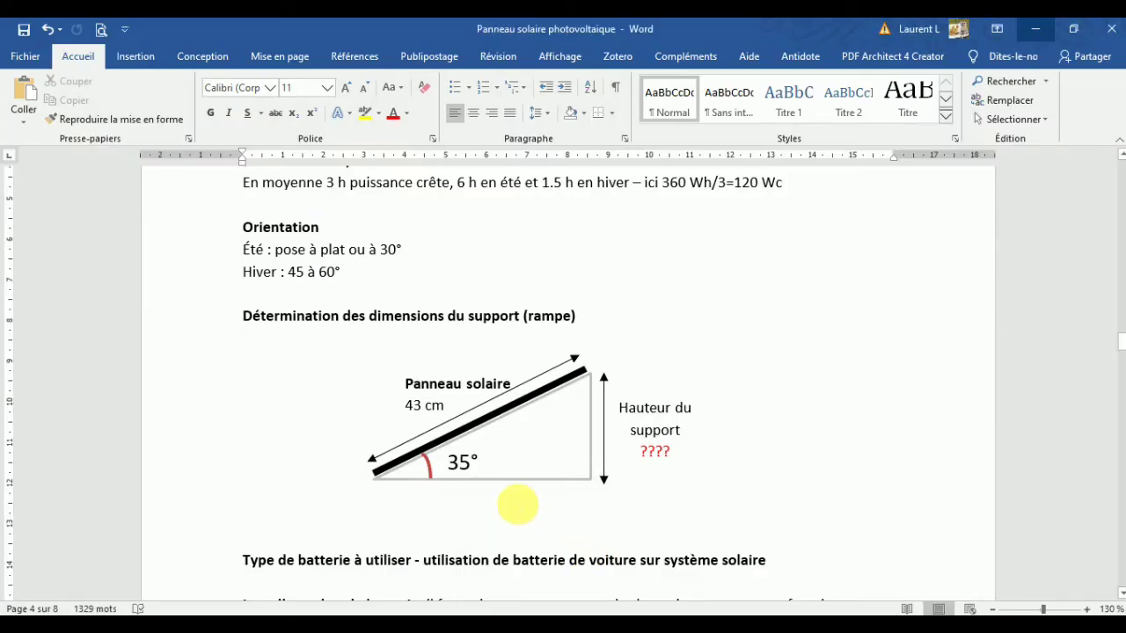
{"action": "key", "text": "Return"}
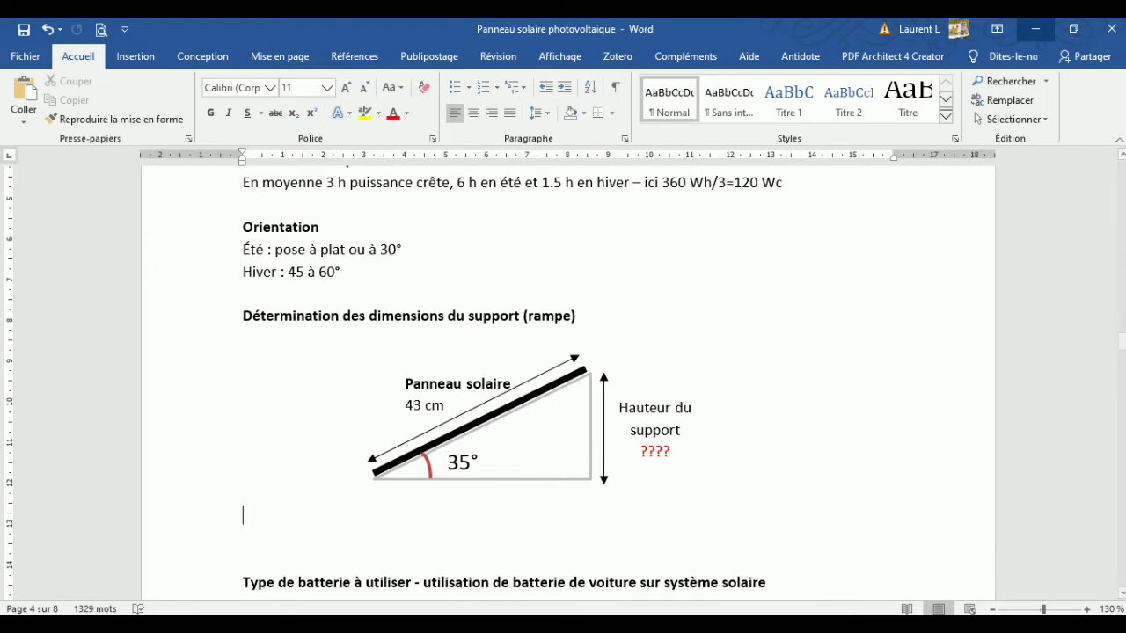
{"action": "key", "text": "ctrl+v"}
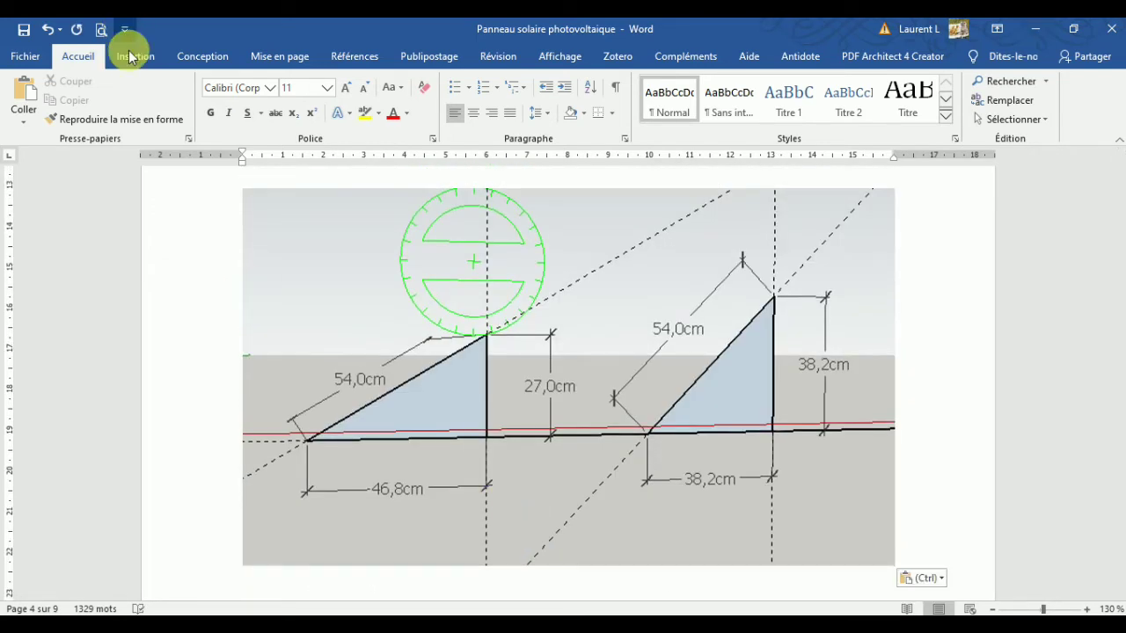
{"action": "left_click", "coordinate": [133, 60]}
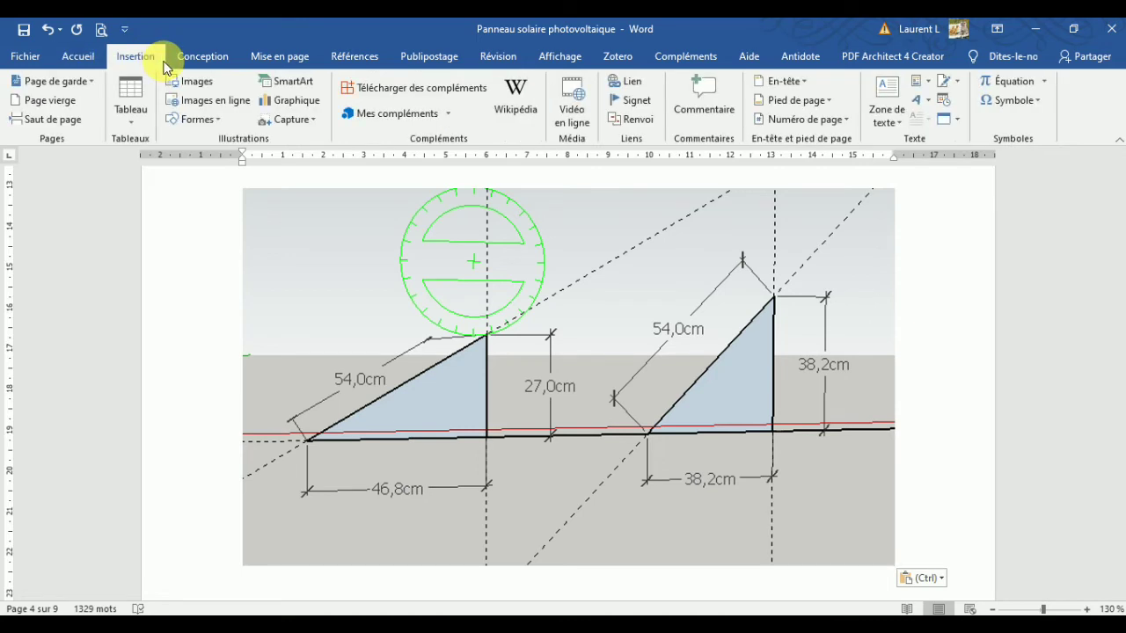
{"action": "left_click", "coordinate": [201, 118]}
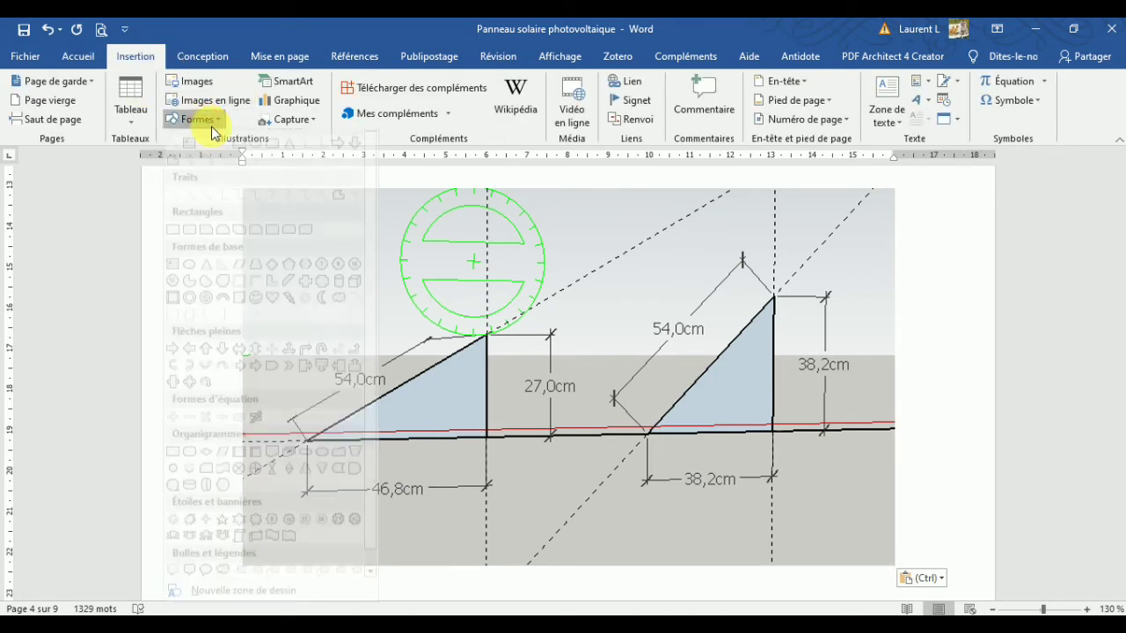
- Draw a text box over the screenshot's upper left reading 'Etté – angle de 30°'
{"action": "left_click", "coordinate": [190, 161]}
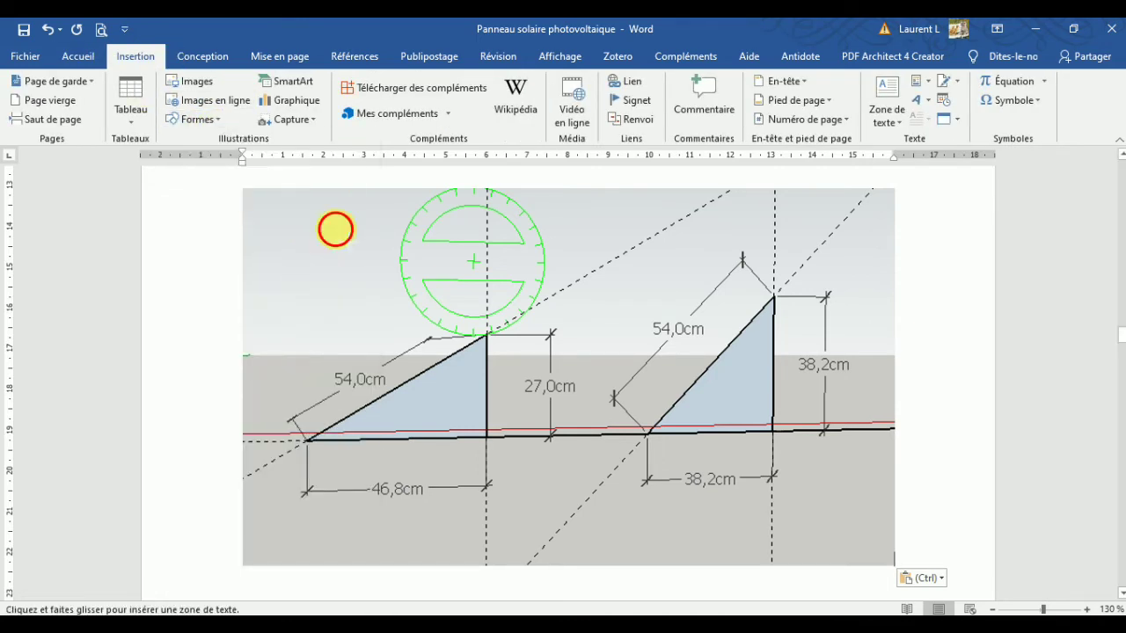
{"action": "left_click_drag", "start_coordinate": [295, 216], "coordinate": [503, 270]}
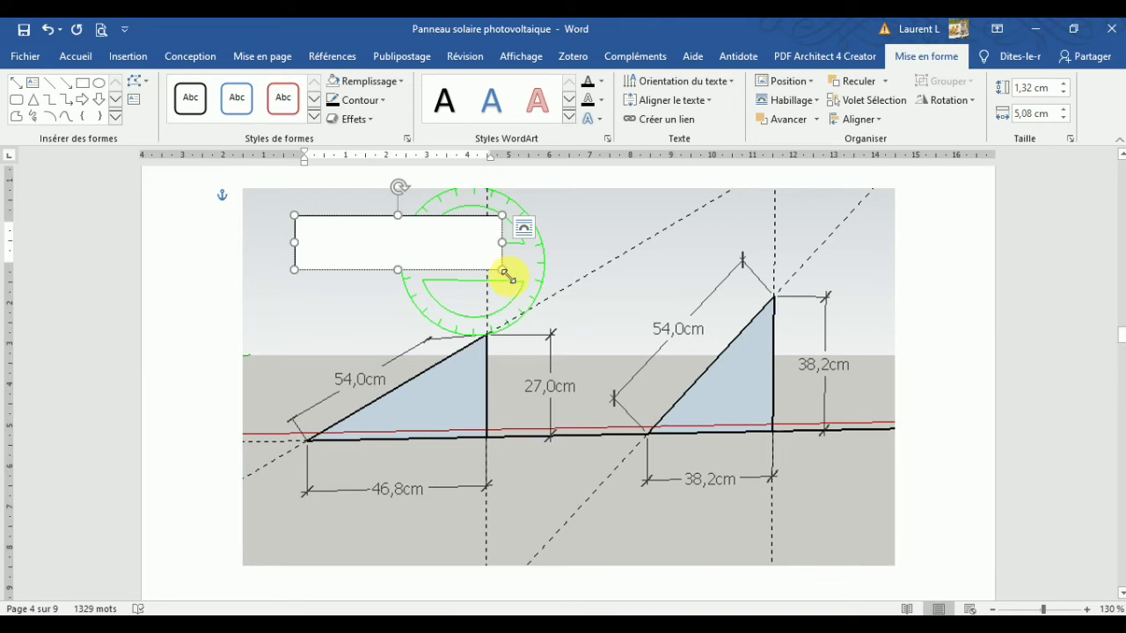
{"action": "type", "text": "Etté – angle de 30°"}
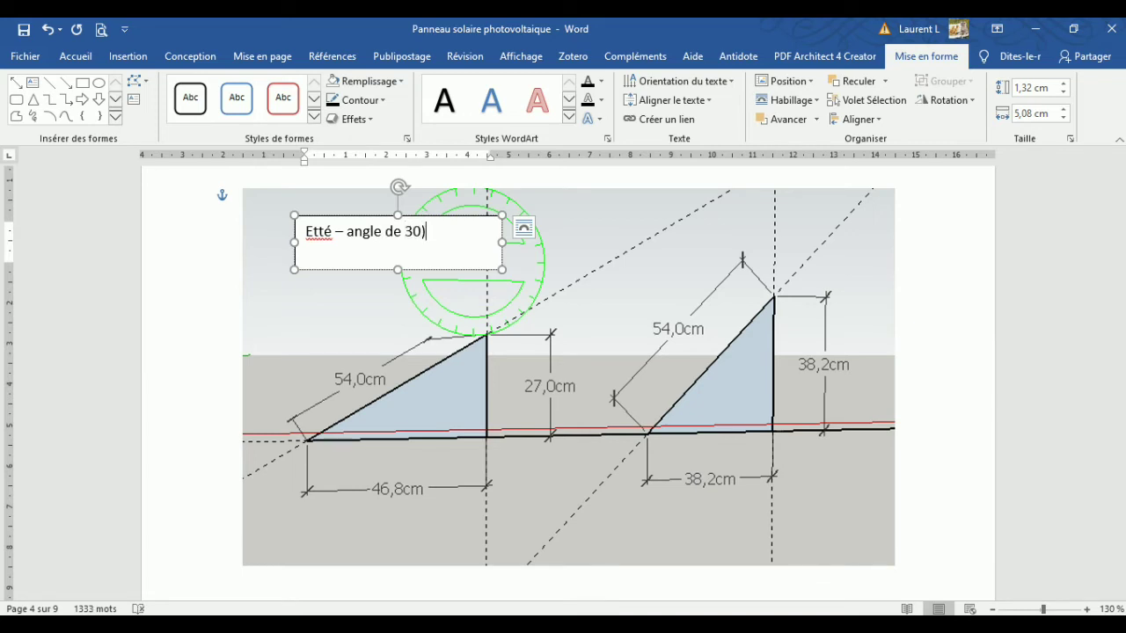
{"action": "left_click", "coordinate": [500, 274]}
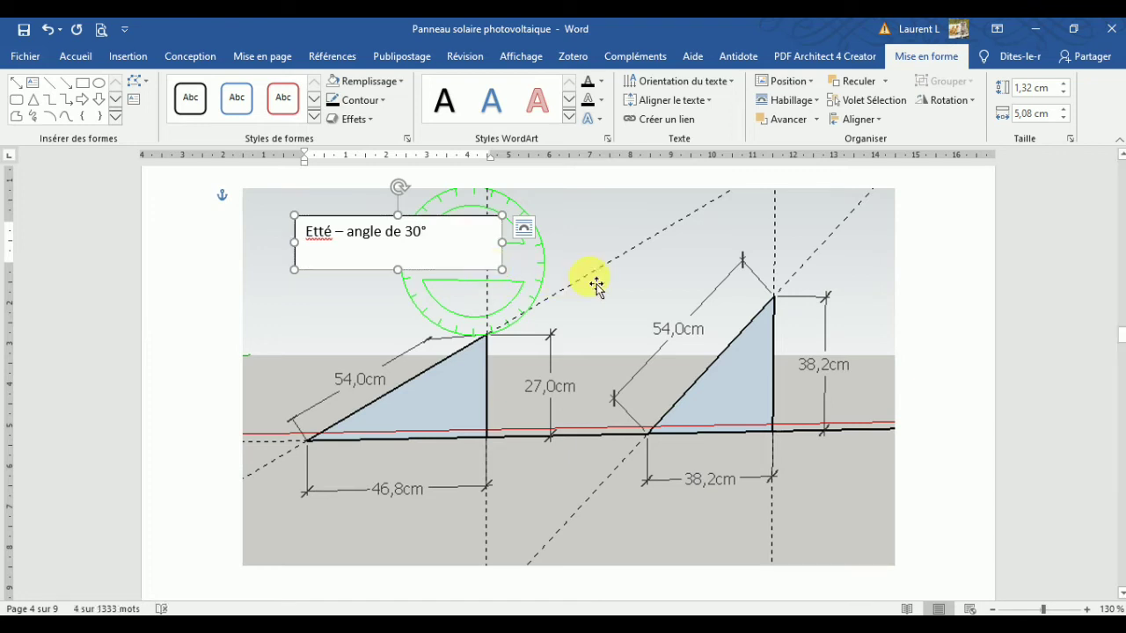
- Duplicate the angle label, placing one copy above each triangle
{"action": "key", "text": "ctrl+v"}
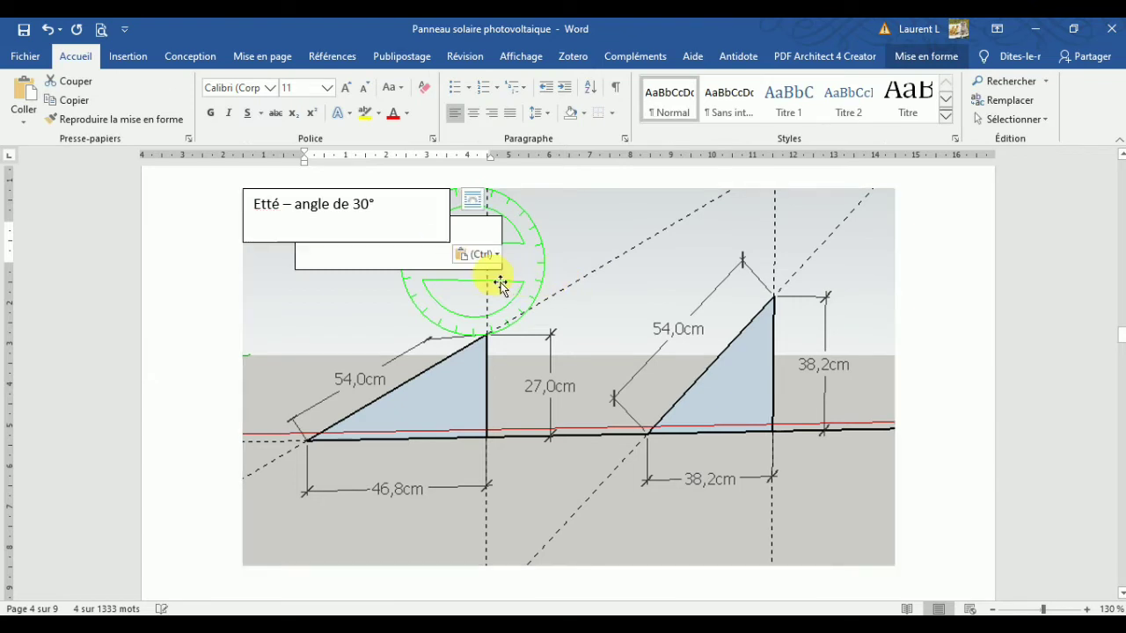
{"action": "mouse_move", "coordinate": [423, 264]}
{"action": "left_mouse_down"}
{"action": "mouse_move", "coordinate": [757, 297]}
{"action": "mouse_move", "coordinate": [799, 249]}
{"action": "mouse_move", "coordinate": [884, 212]}
{"action": "left_mouse_up"}
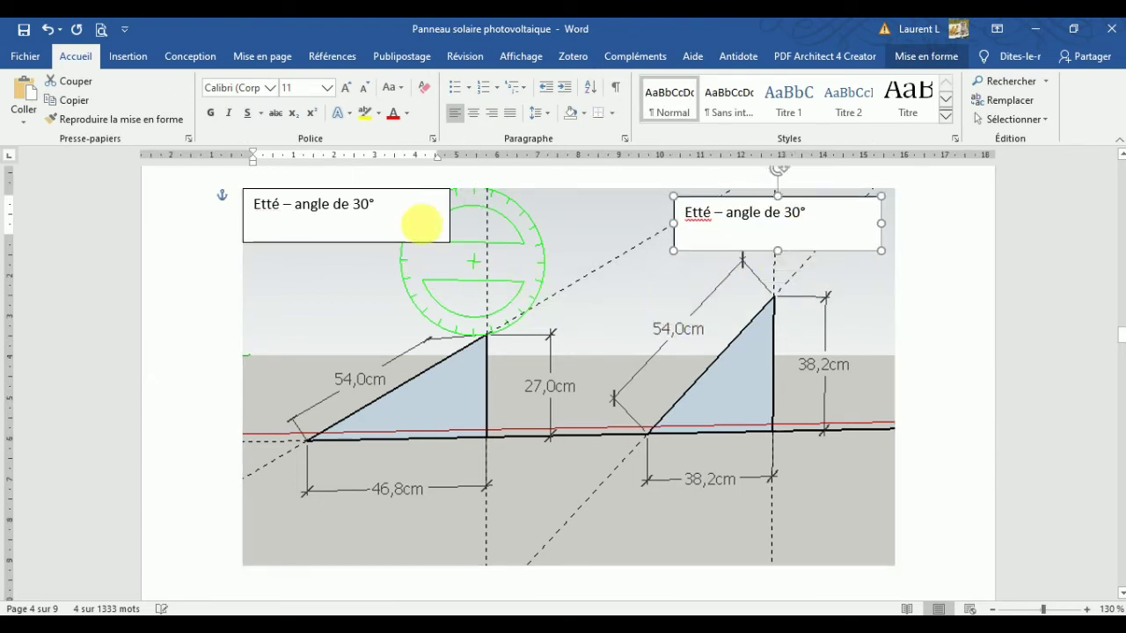
{"action": "left_click_drag", "start_coordinate": [403, 244], "coordinate": [468, 280]}
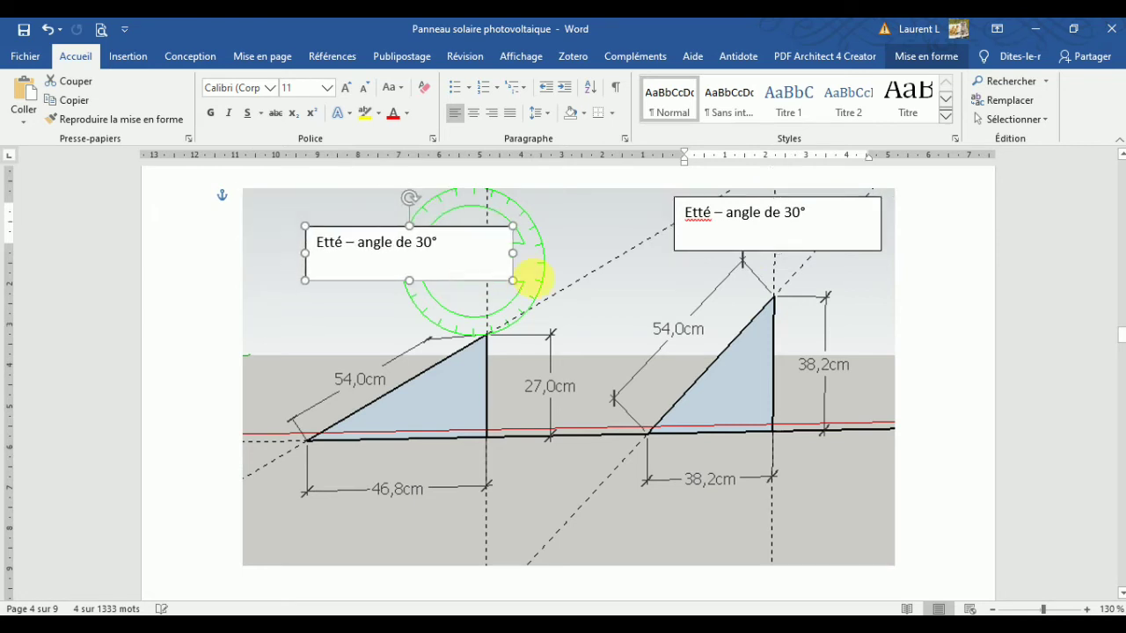
- Replace 'Etté' with 'Hiver' in the right triangle's label
{"action": "left_click_drag", "start_coordinate": [715, 215], "coordinate": [658, 216]}
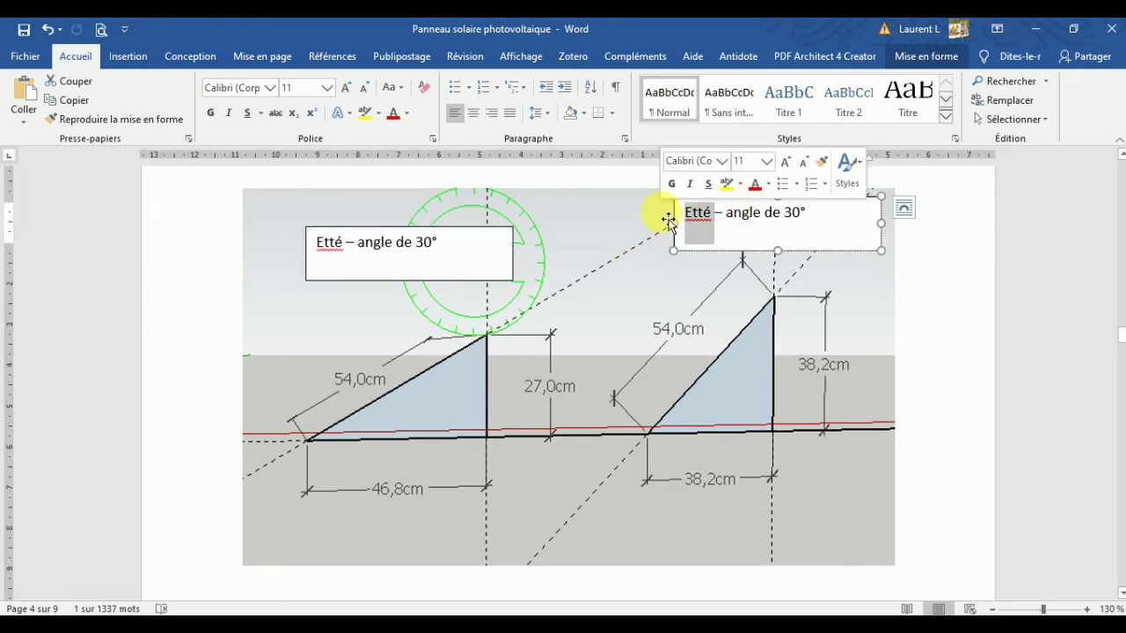
{"action": "key", "text": "BackSpace"}
{"action": "type", "text": "Hiver"}
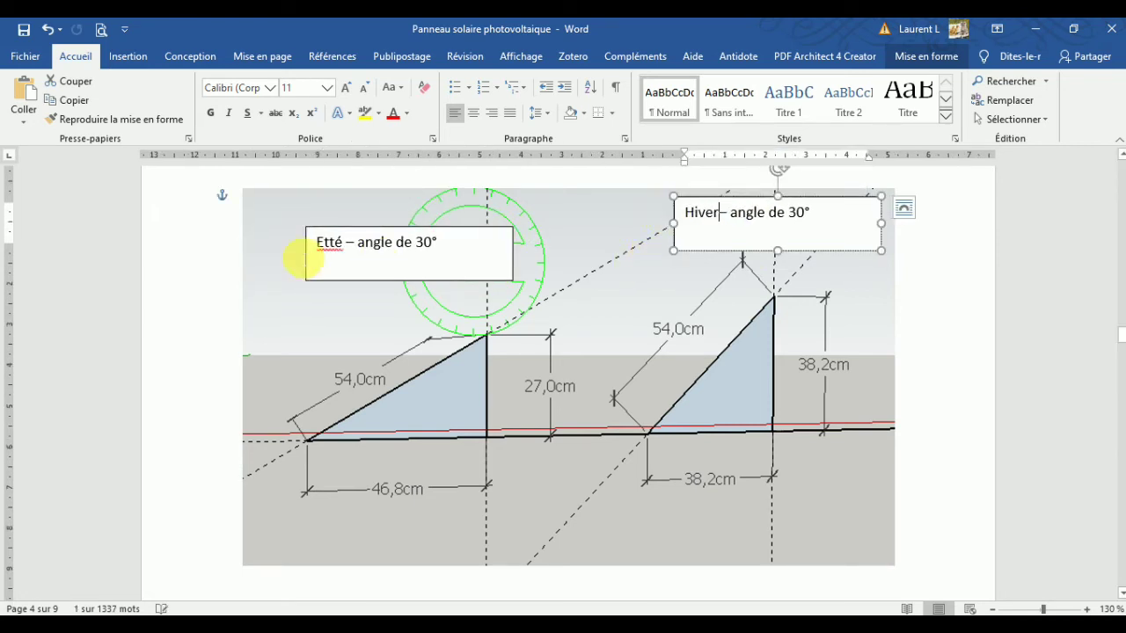
- Correct the left label to 'Été' and change the right label's 30° to 45
{"action": "right_click", "coordinate": [327, 244]}
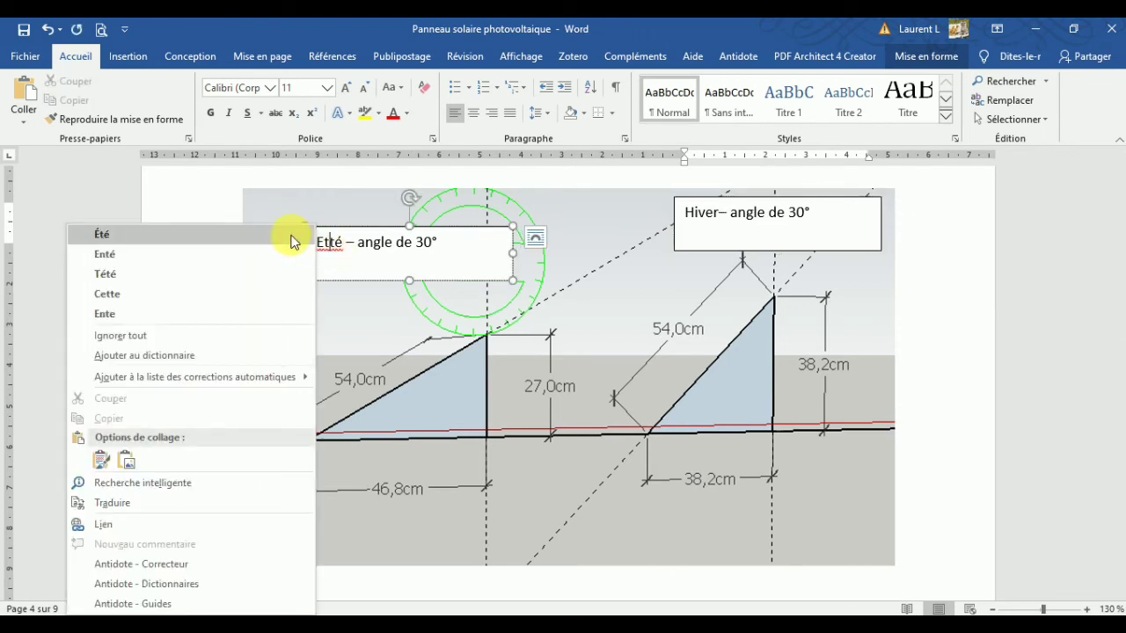
{"action": "left_click", "coordinate": [292, 236]}
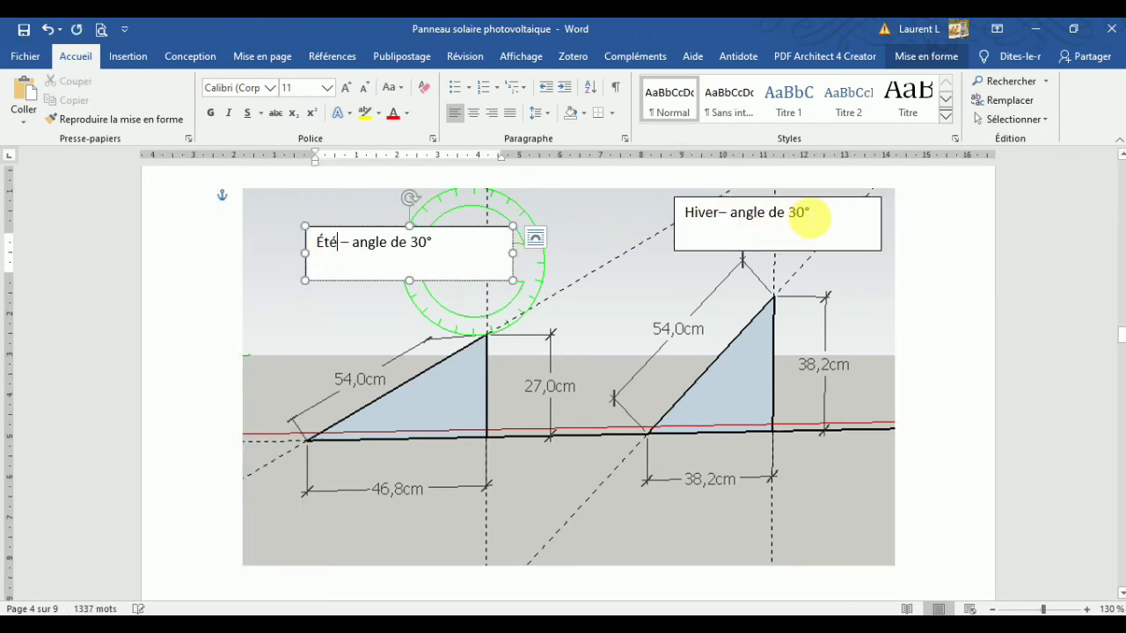
{"action": "left_click", "coordinate": [802, 215]}
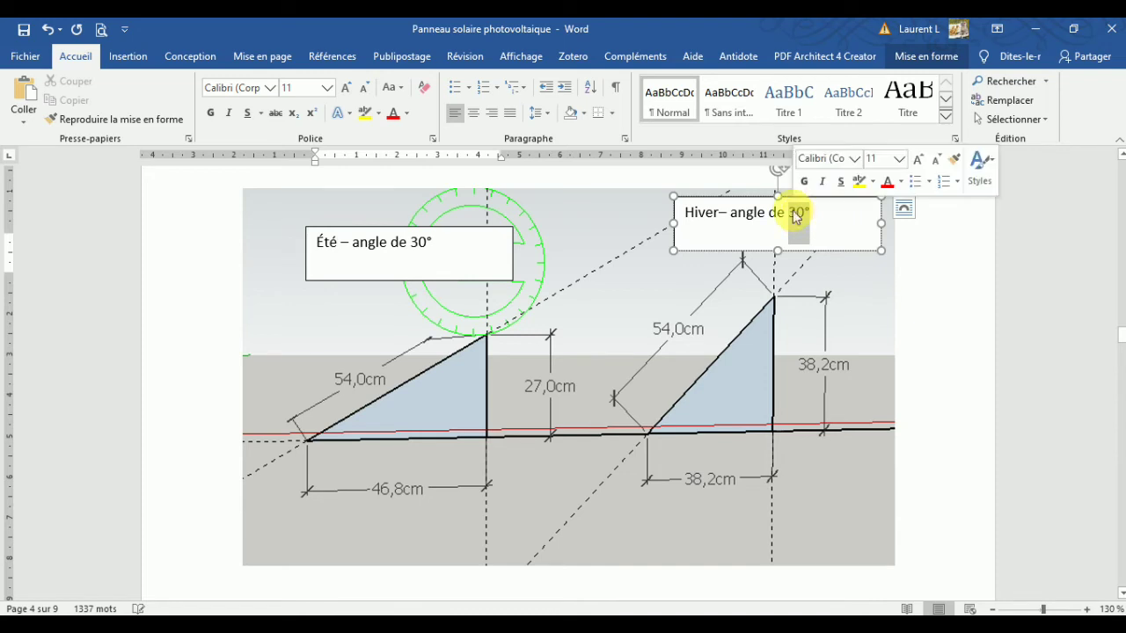
{"action": "type", "text": "45"}
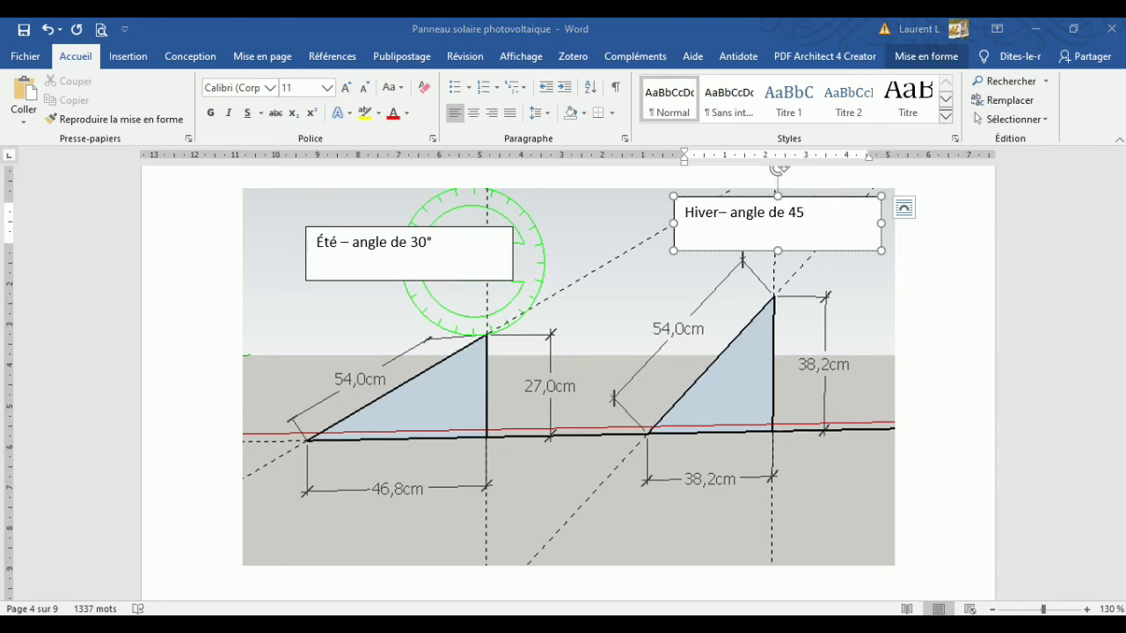
{"action": "key", "text": "alt+Tab"}
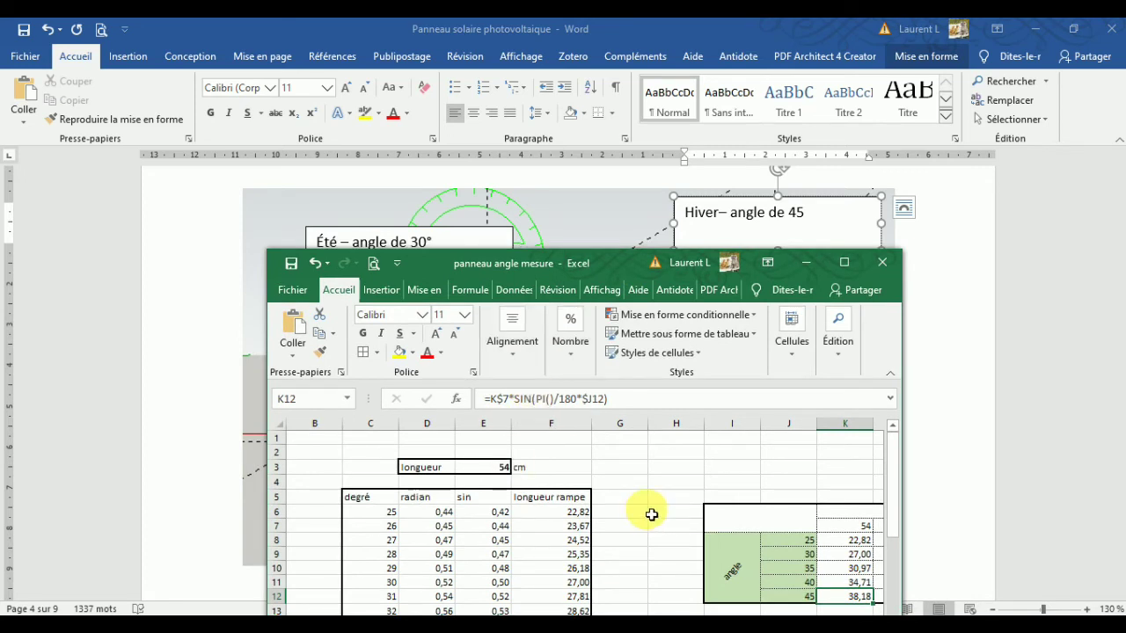
- Reposition the Excel window and select the 30° row of the ramp-length table
{"action": "scroll", "coordinate": [633, 510], "scroll_direction": "down", "scroll_amount": 1}
{"action": "scroll", "coordinate": [607, 524], "scroll_direction": "down", "scroll_amount": 1}
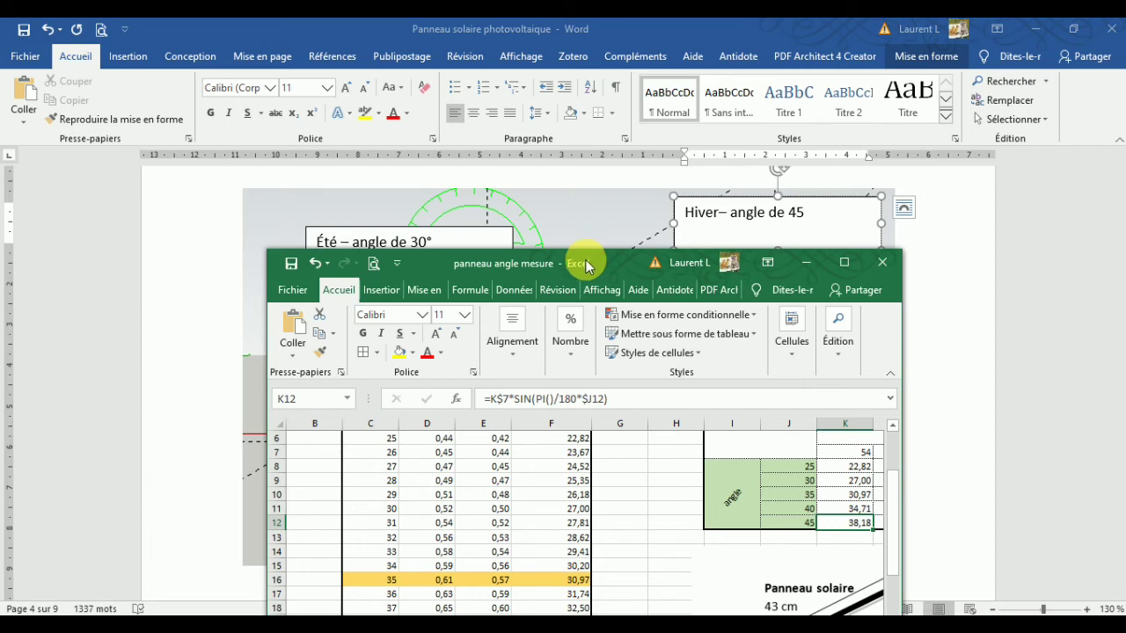
{"action": "left_click_drag", "start_coordinate": [585, 260], "coordinate": [827, 166]}
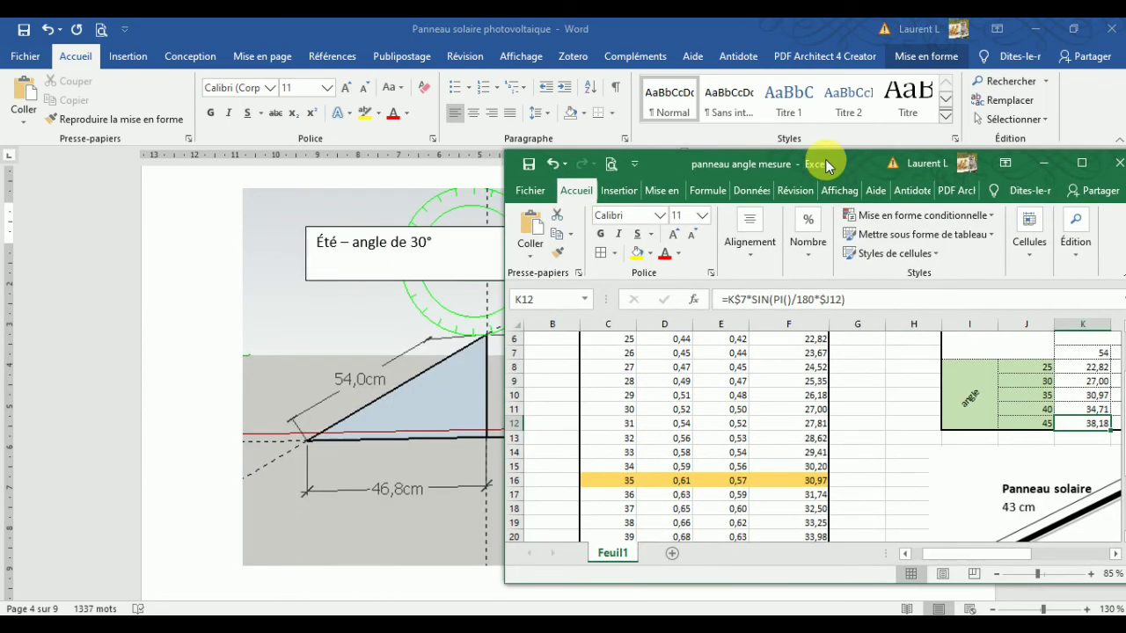
{"action": "scroll", "coordinate": [764, 453], "scroll_direction": "up", "scroll_amount": 2}
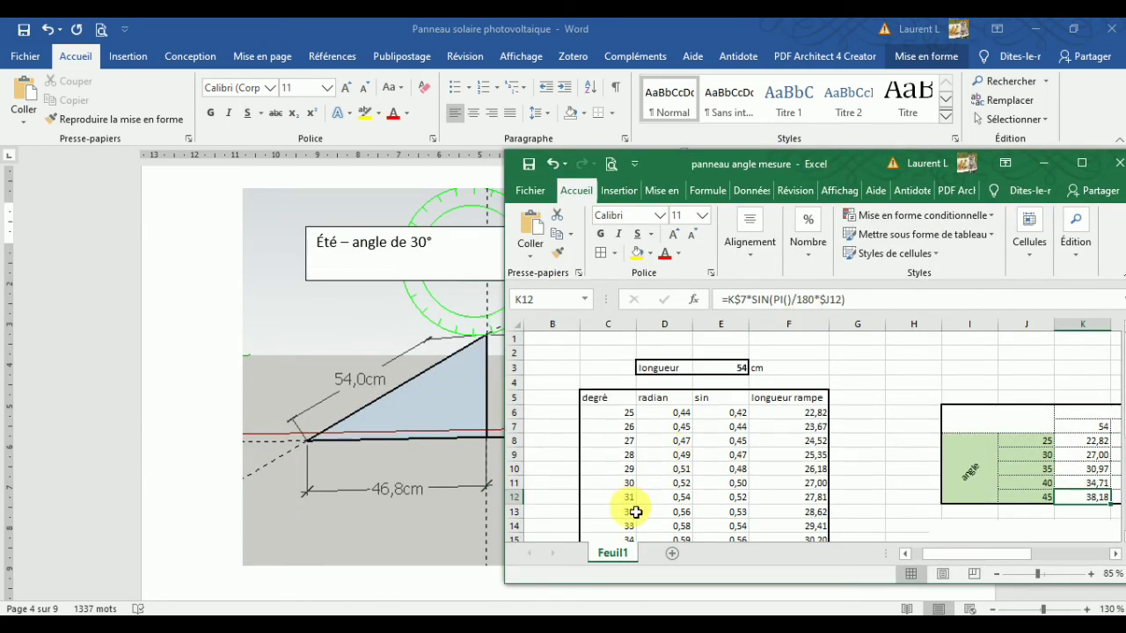
{"action": "left_click_drag", "start_coordinate": [629, 483], "coordinate": [812, 489]}
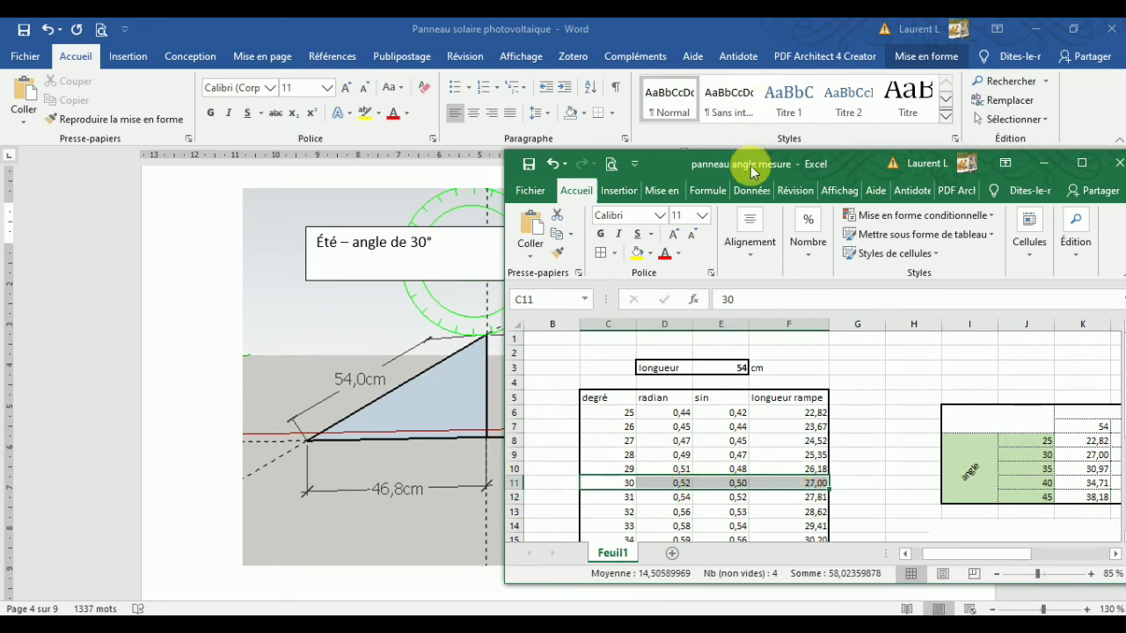
{"action": "left_click_drag", "start_coordinate": [816, 170], "coordinate": [603, 143]}
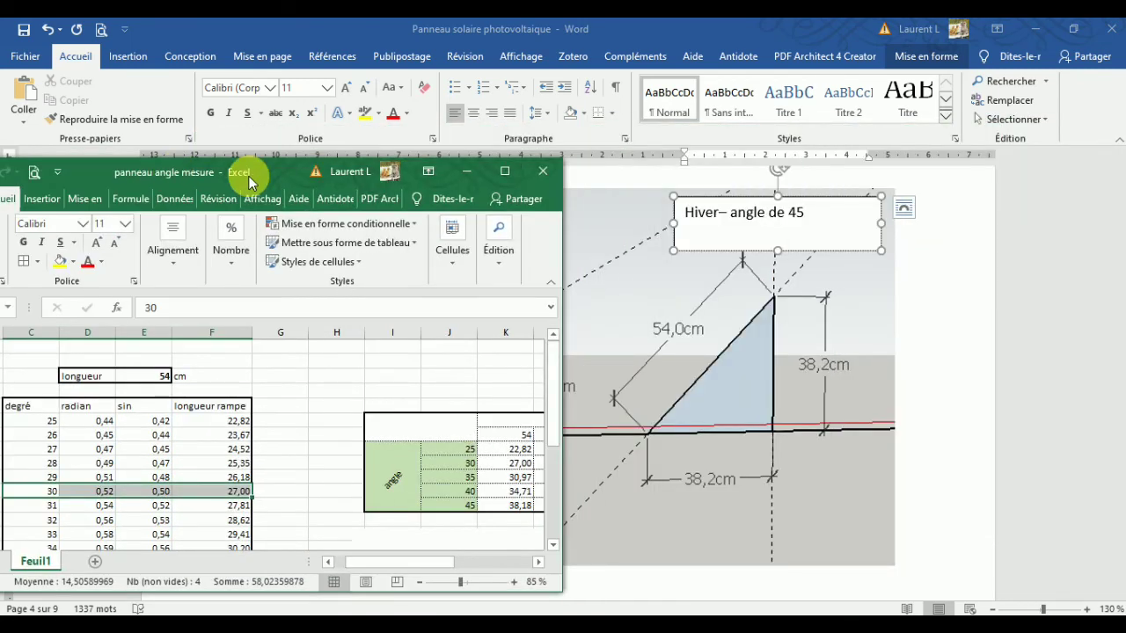
{"action": "mouse_move", "coordinate": [604, 143]}
{"action": "left_mouse_down"}
{"action": "mouse_move", "coordinate": [444, 161]}
{"action": "mouse_move", "coordinate": [650, 129]}
{"action": "left_mouse_up"}
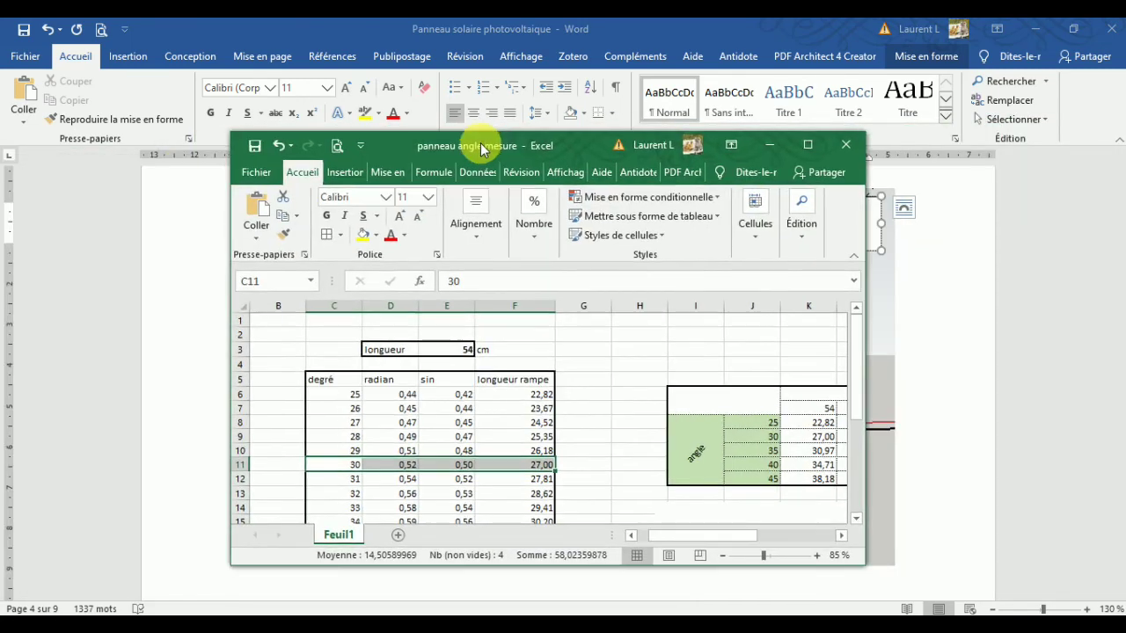
- Select the 45° row, showing 38,18 for a 54 cm panel, and maximize Excel
{"action": "scroll", "coordinate": [460, 448], "scroll_direction": "down", "scroll_amount": 2}
{"action": "scroll", "coordinate": [400, 473], "scroll_direction": "down", "scroll_amount": 1}
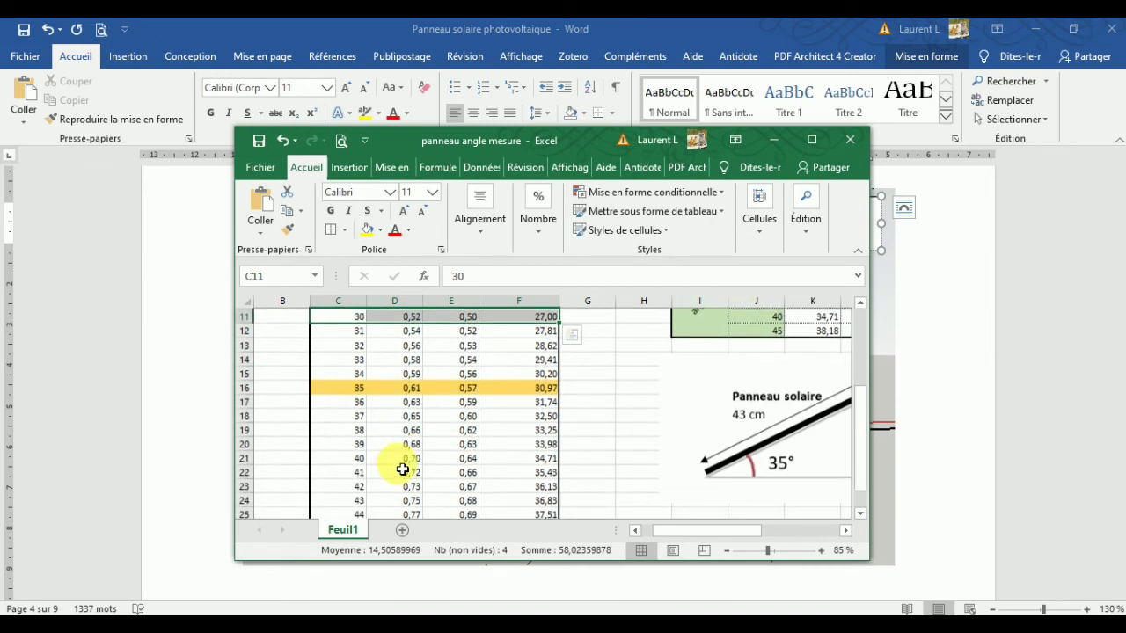
{"action": "scroll", "coordinate": [374, 496], "scroll_direction": "down", "scroll_amount": 1}
{"action": "scroll", "coordinate": [374, 497], "scroll_direction": "down", "scroll_amount": 2}
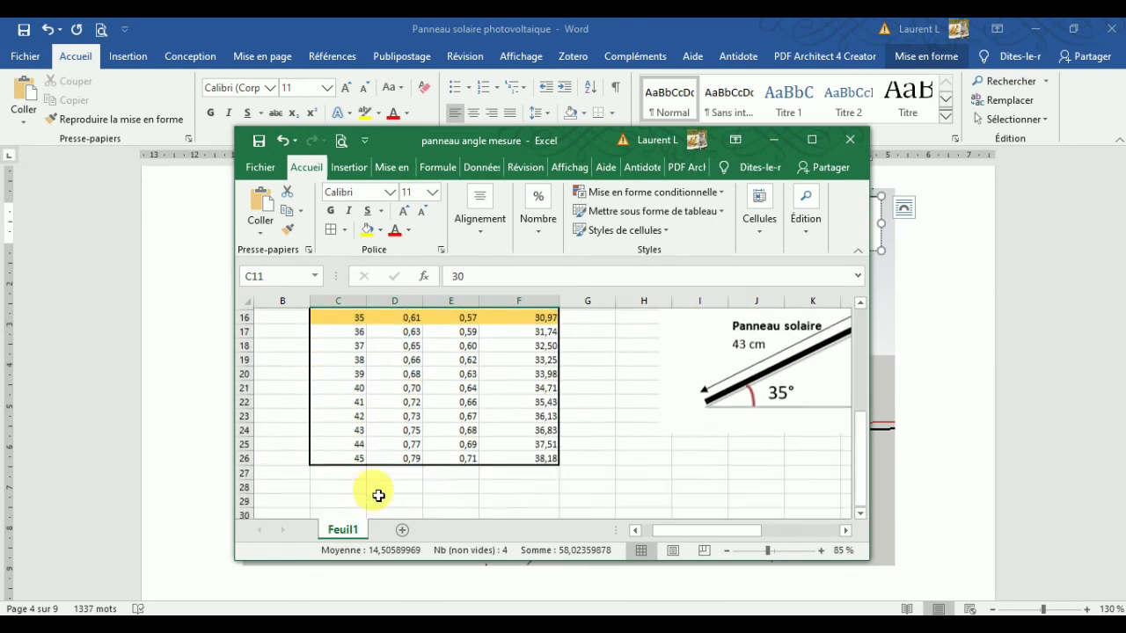
{"action": "mouse_move", "coordinate": [360, 457]}
{"action": "left_mouse_down"}
{"action": "mouse_move", "coordinate": [573, 462]}
{"action": "mouse_move", "coordinate": [556, 458]}
{"action": "left_mouse_up"}
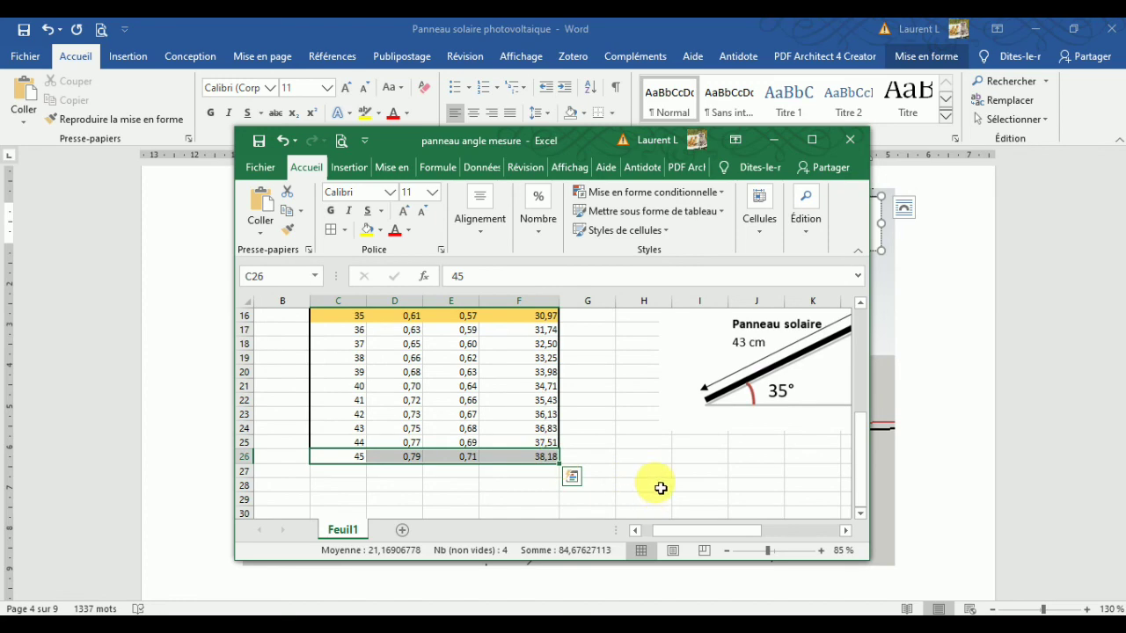
{"action": "left_click", "coordinate": [812, 141]}
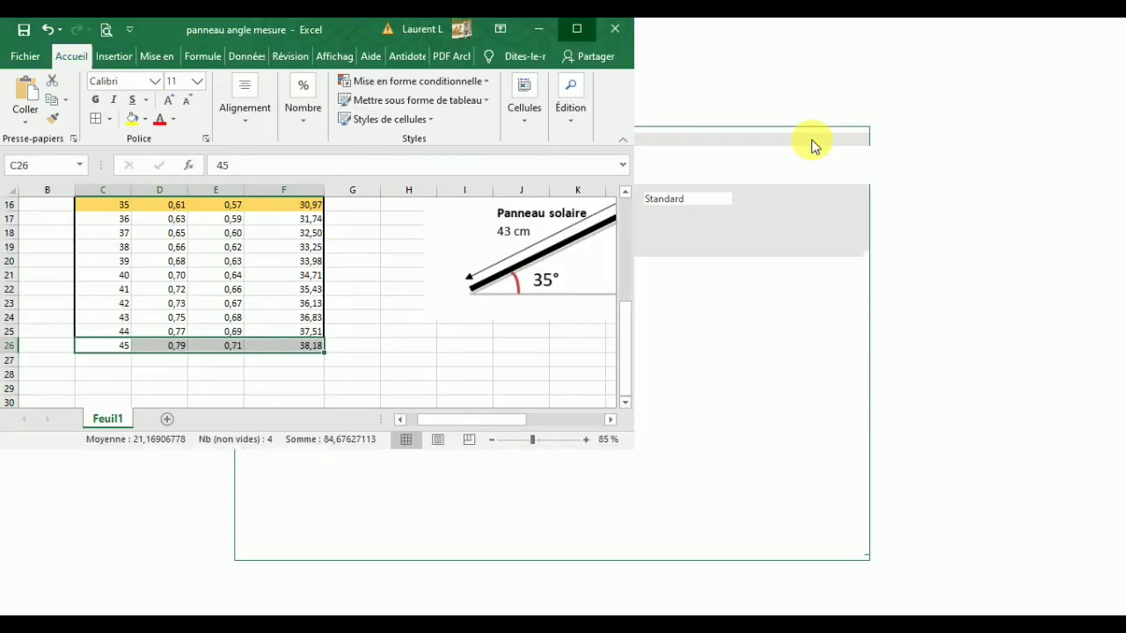
{"action": "scroll", "coordinate": [666, 475], "scroll_direction": "up", "scroll_amount": 3}
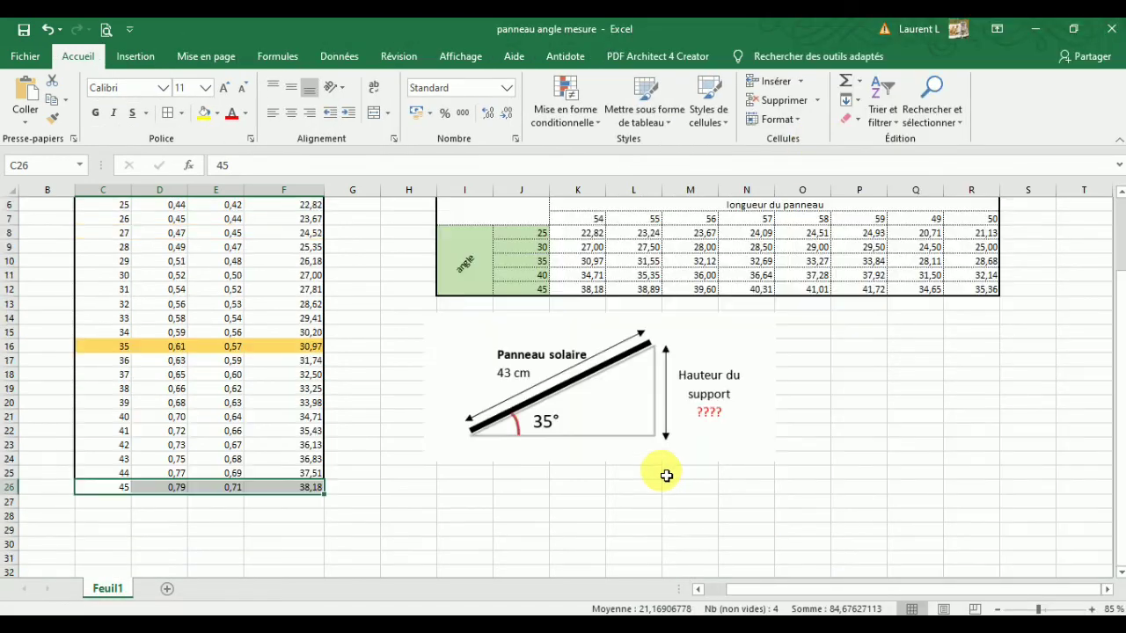
{"action": "scroll", "coordinate": [665, 475], "scroll_direction": "up", "scroll_amount": 2}
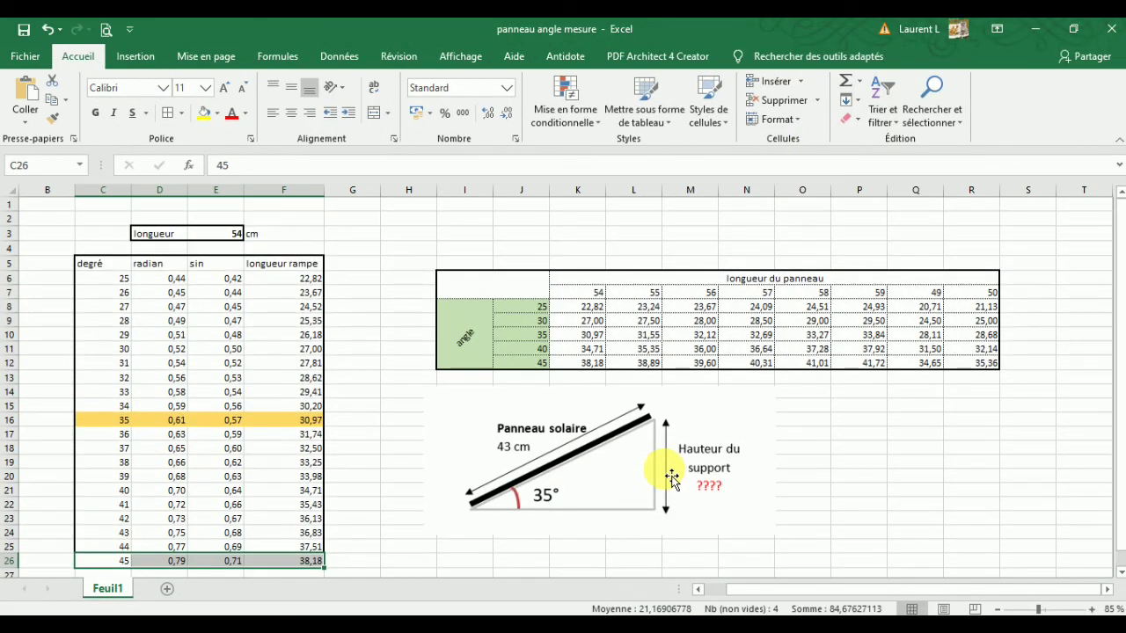
- Minimize Excel and bring Word's Orientation notes above the labelled diagram into view
{"action": "left_click", "coordinate": [1035, 31]}
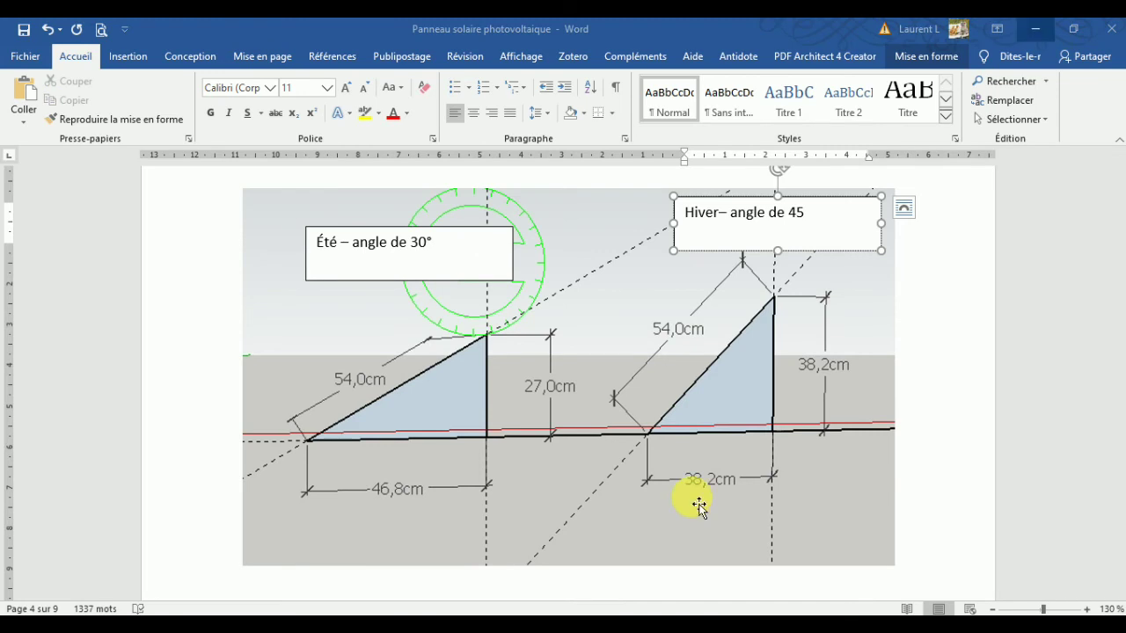
{"action": "scroll", "coordinate": [779, 406], "scroll_direction": "down", "scroll_amount": 1, "text": "ctrl"}
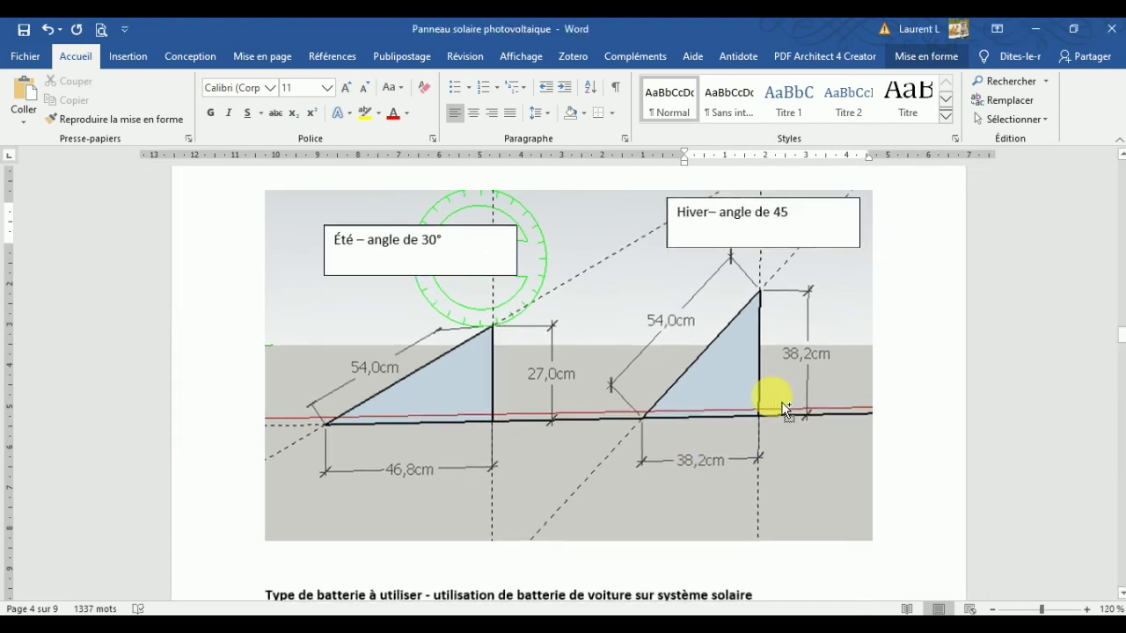
{"action": "scroll", "coordinate": [780, 406], "scroll_direction": "down", "scroll_amount": 1, "text": "ctrl"}
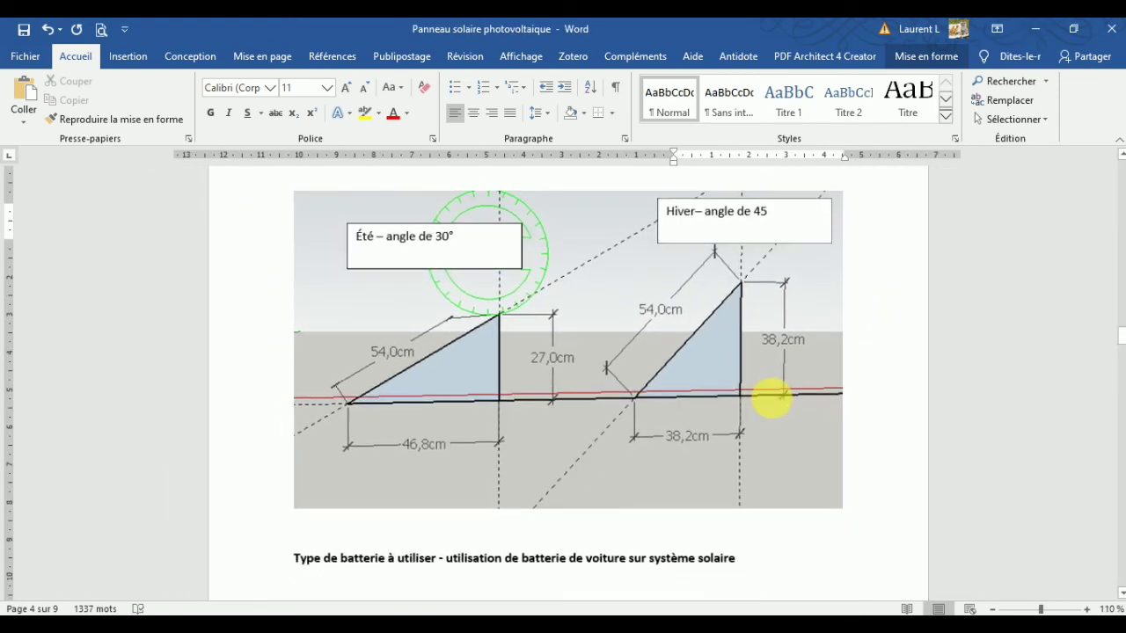
{"action": "scroll", "coordinate": [779, 405], "scroll_direction": "down", "scroll_amount": 1, "text": "ctrl"}
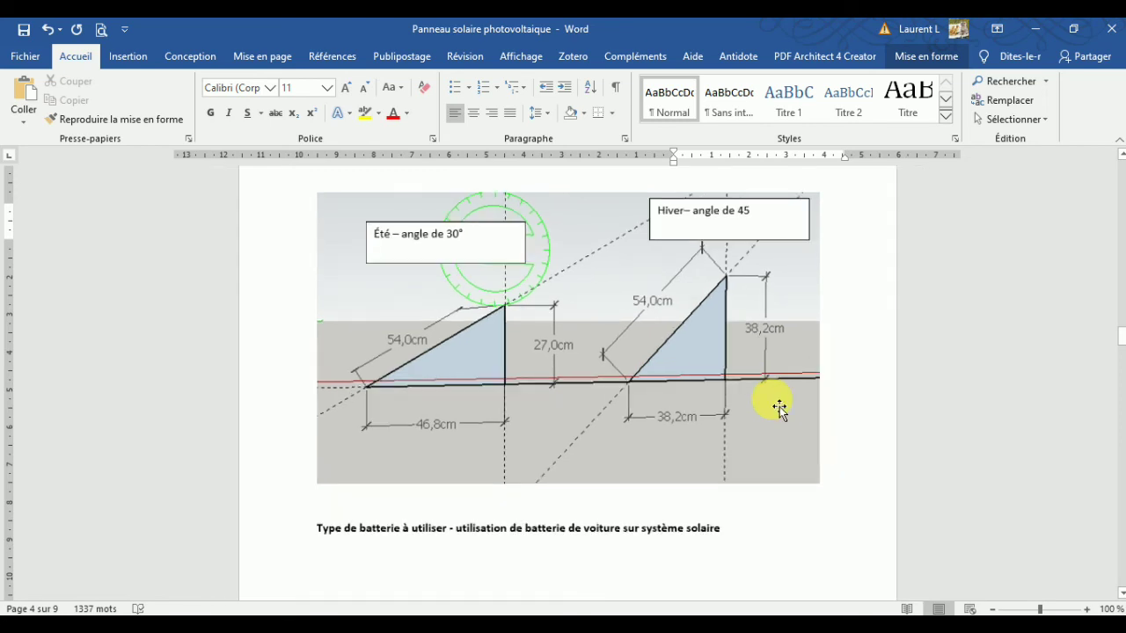
{"action": "scroll", "coordinate": [779, 406], "scroll_direction": "up", "scroll_amount": 3}
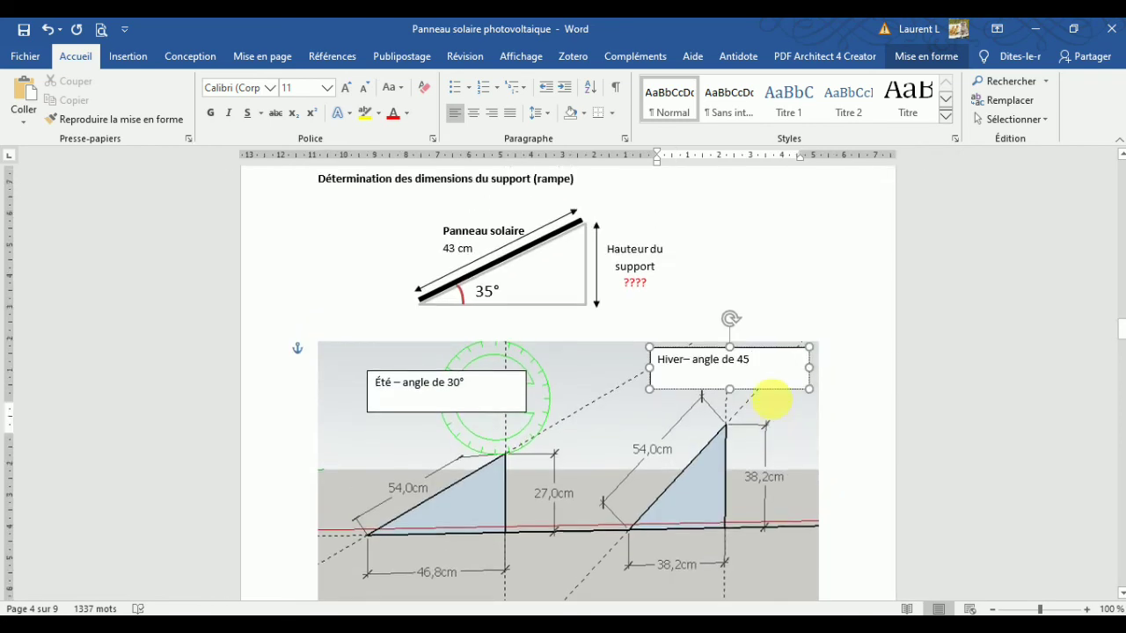
{"action": "scroll", "coordinate": [774, 403], "scroll_direction": "up", "scroll_amount": 2}
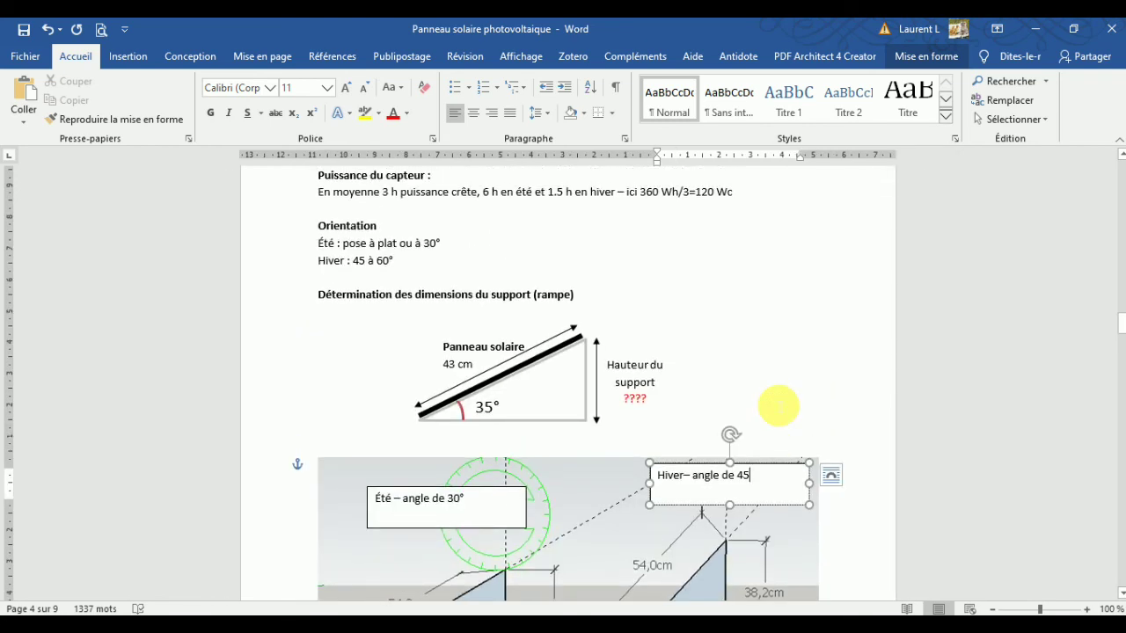